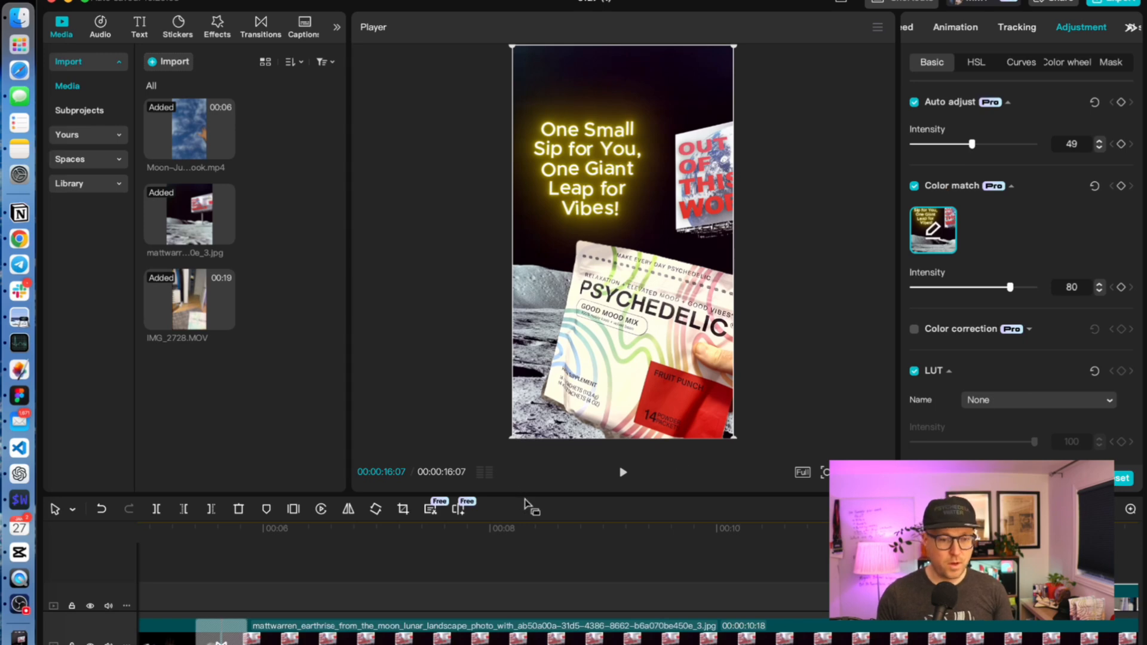
- Enlarge the timeline area and preview the Moon-Jump-Hook.mp4 opening clip up to its transition into the moon image
{"action": "left_click_drag", "start_coordinate": [530, 495], "coordinate": [557, 414]}
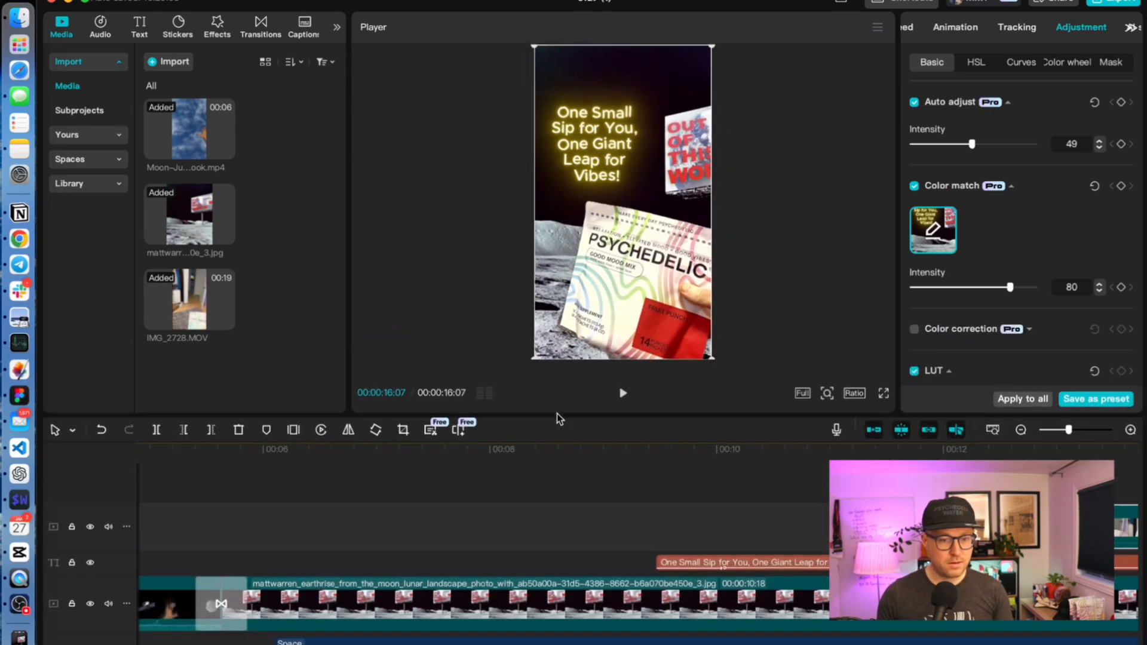
{"action": "scroll", "coordinate": [798, 537], "scroll_direction": "left", "scroll_amount": 10}
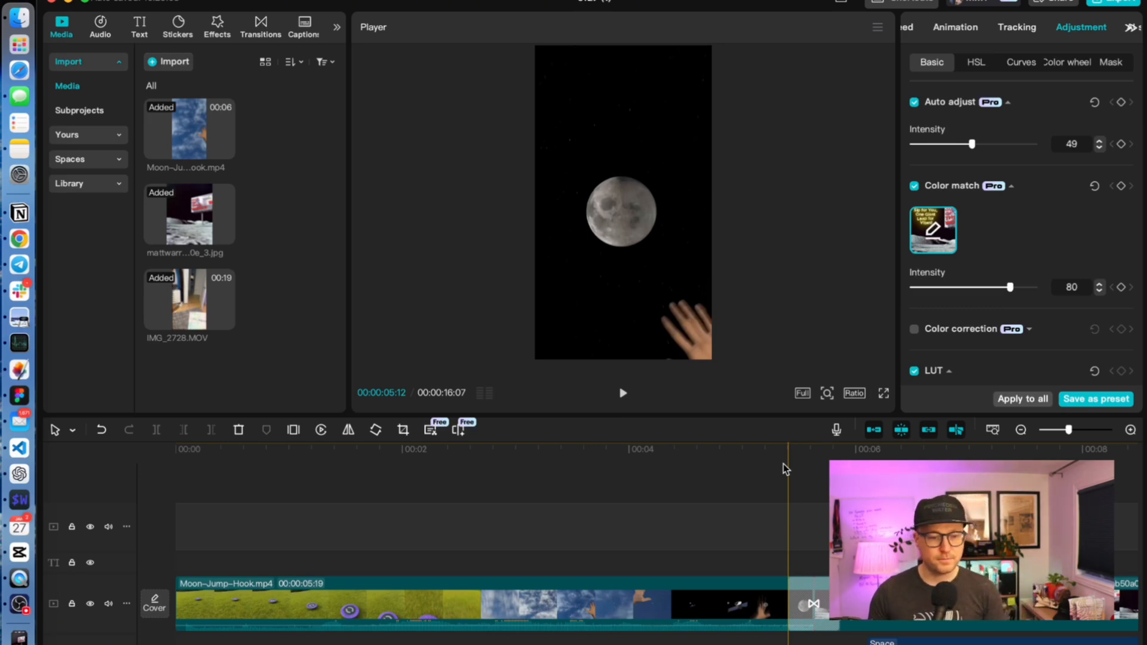
{"action": "left_click_drag", "start_coordinate": [784, 464], "coordinate": [202, 635]}
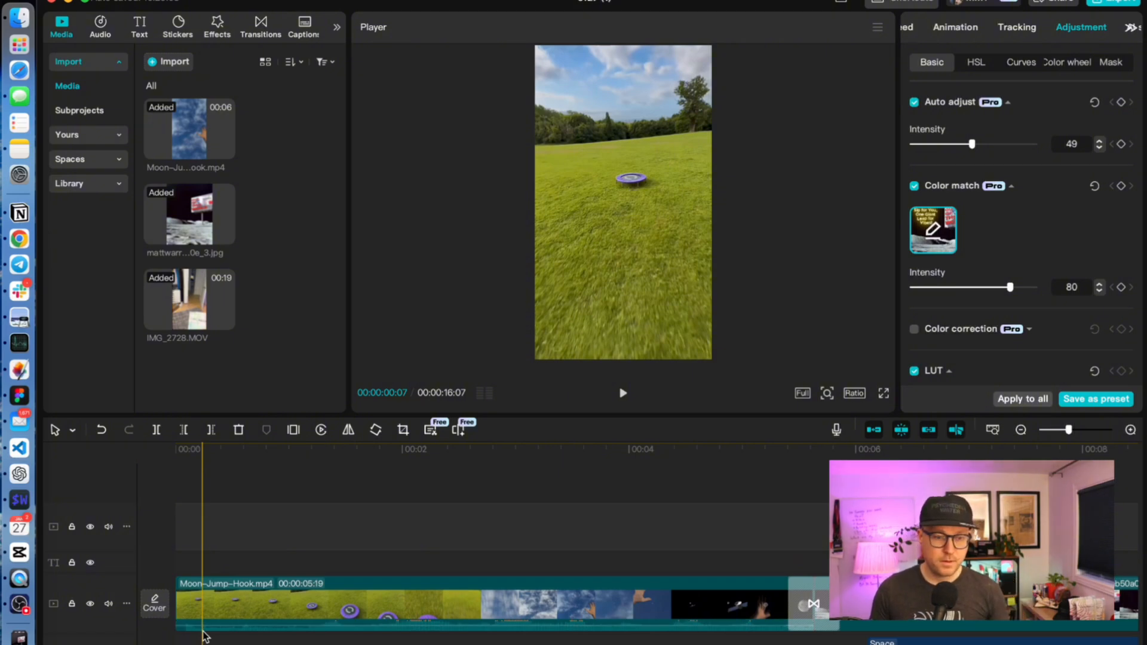
{"action": "left_click_drag", "start_coordinate": [204, 636], "coordinate": [332, 637]}
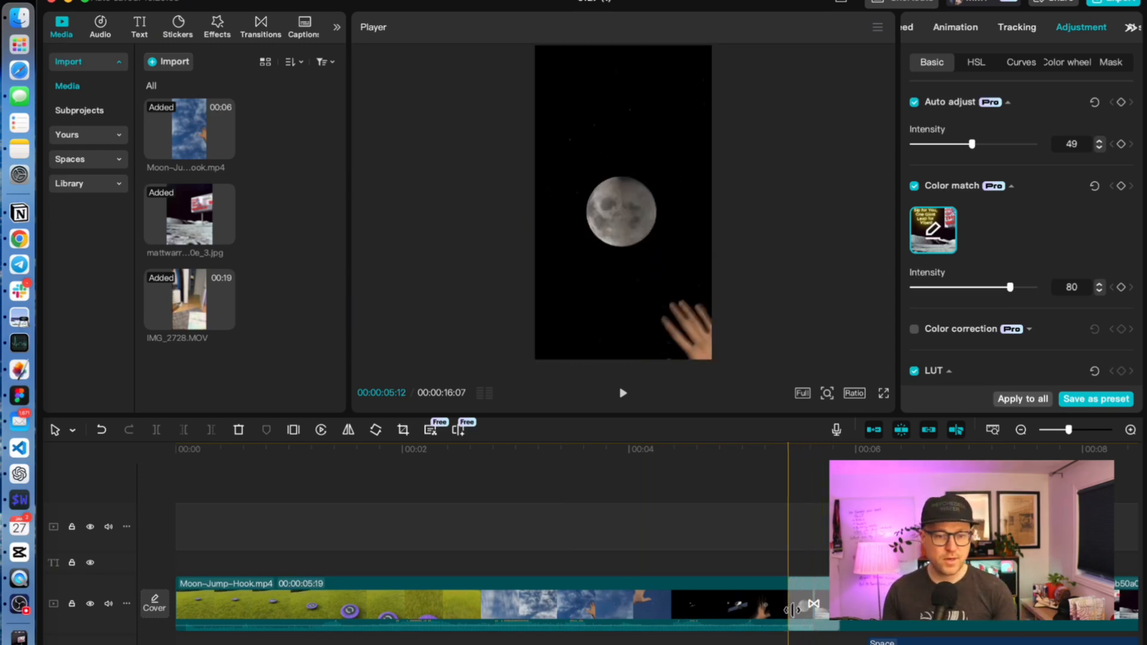
{"action": "left_click", "coordinate": [744, 461]}
{"action": "key", "text": "space"}
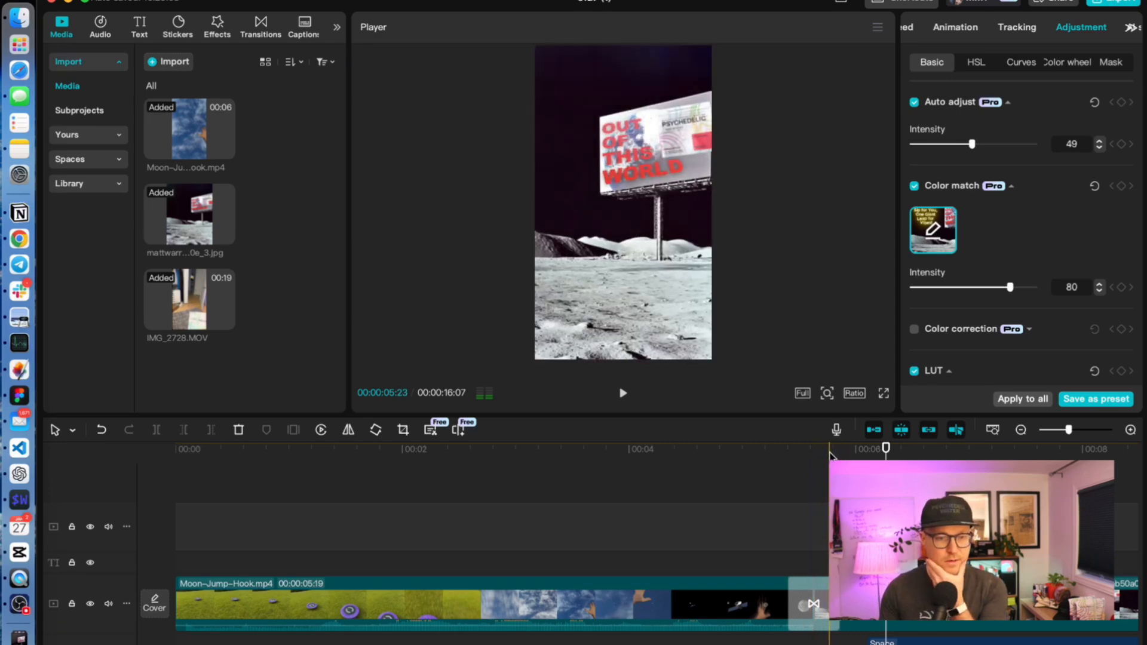
- Examine the audio tracks beneath the transition and follow the timeline to the start of the text clip
{"action": "scroll", "coordinate": [594, 555], "scroll_direction": "down", "scroll_amount": 2}
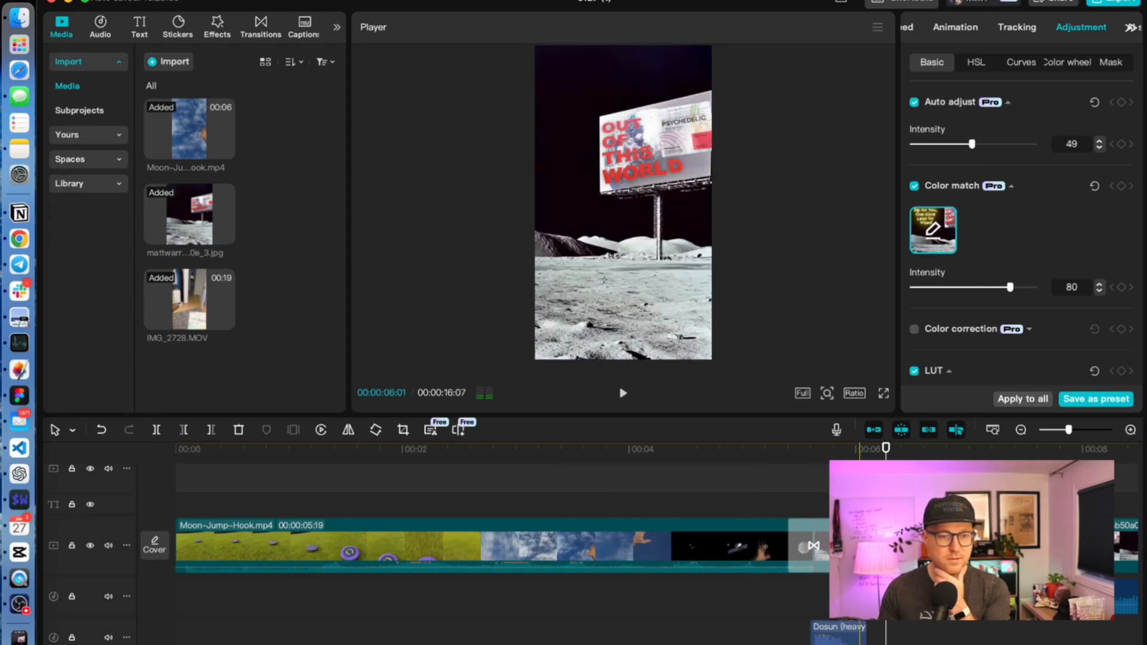
{"action": "scroll", "coordinate": [835, 538], "scroll_direction": "down", "scroll_amount": 1}
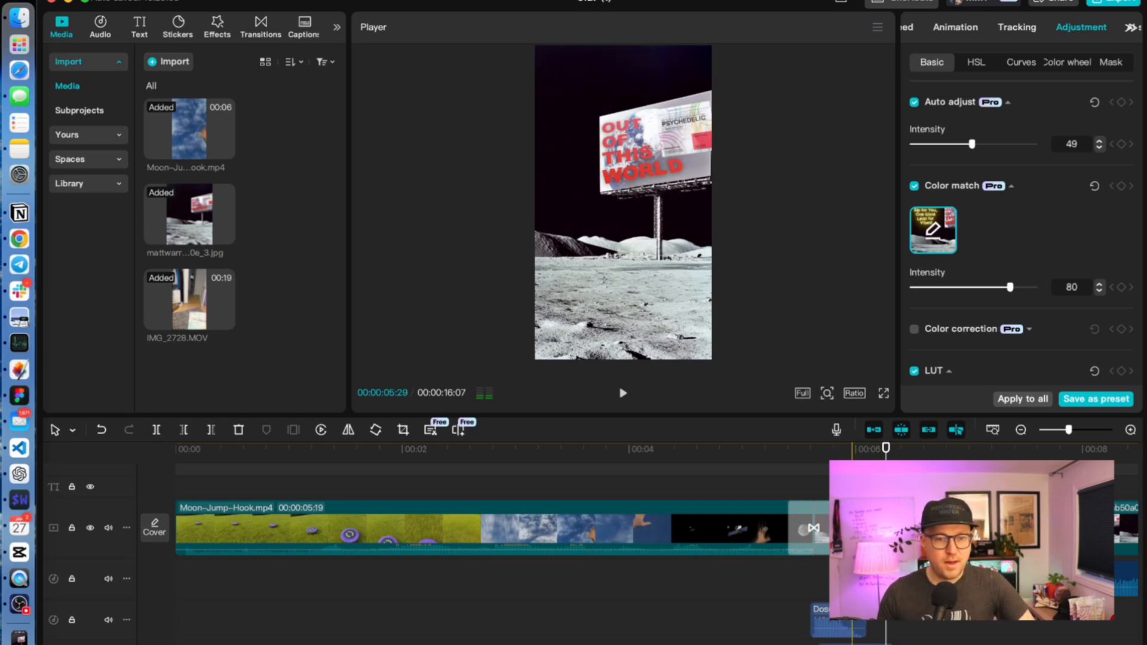
{"action": "scroll", "coordinate": [799, 523], "scroll_direction": "right", "scroll_amount": 5}
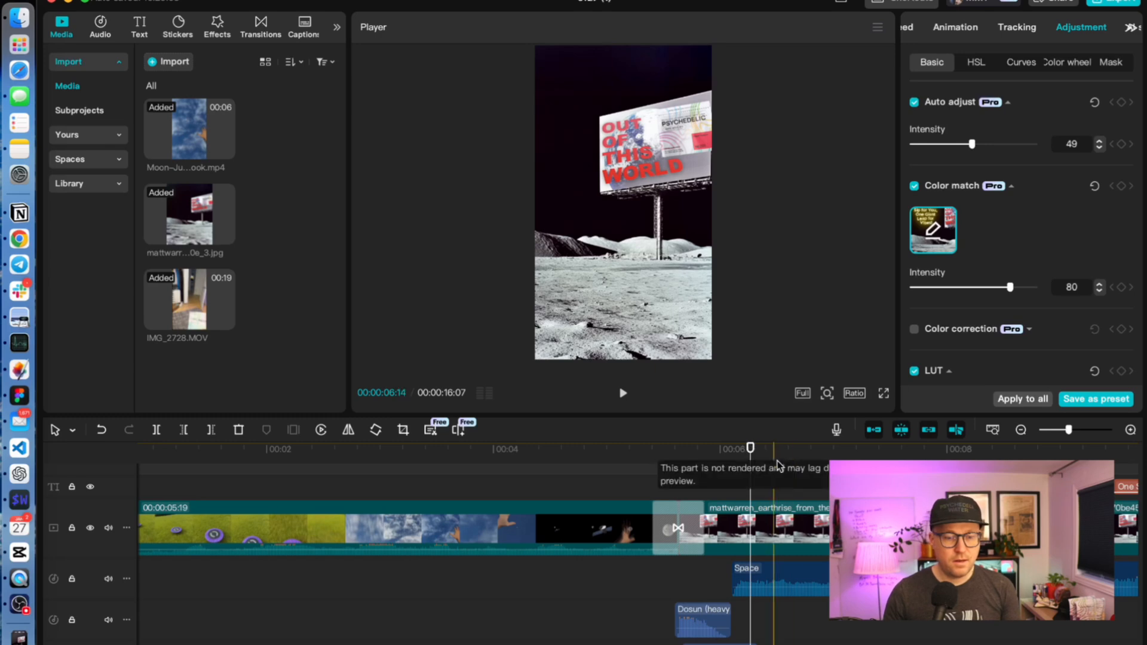
{"action": "scroll", "coordinate": [671, 455], "scroll_direction": "right", "scroll_amount": 5}
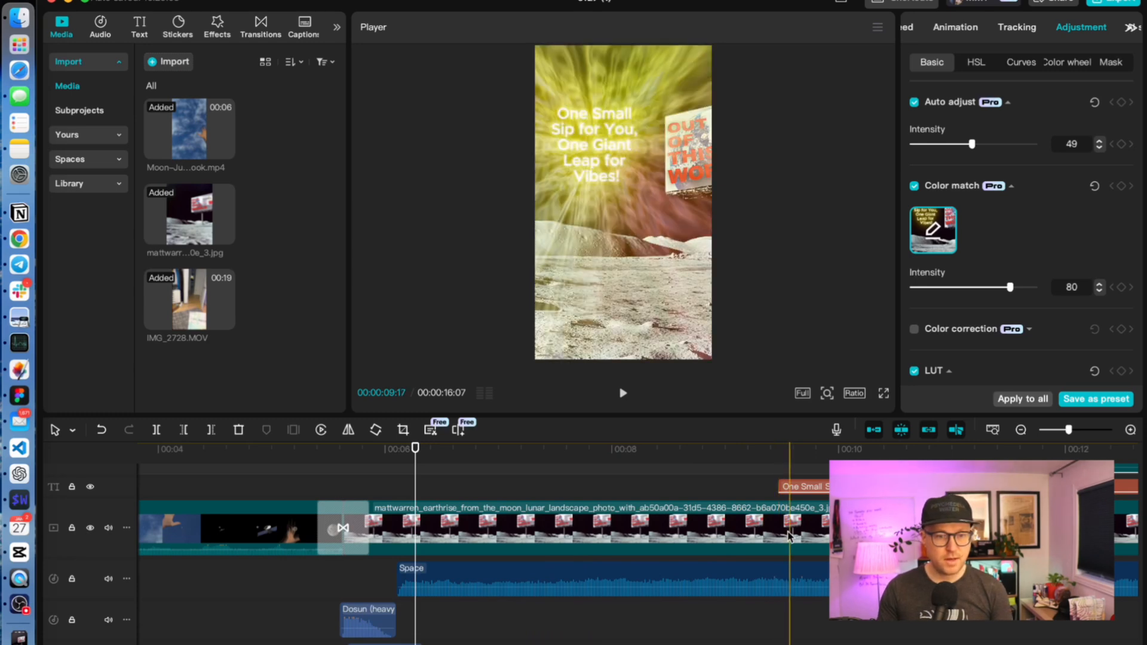
- Select the "One Small Sip for You, One Giant Leap for Vibes!" text clip and inspect its In and Loop animations
{"action": "left_click", "coordinate": [808, 487]}
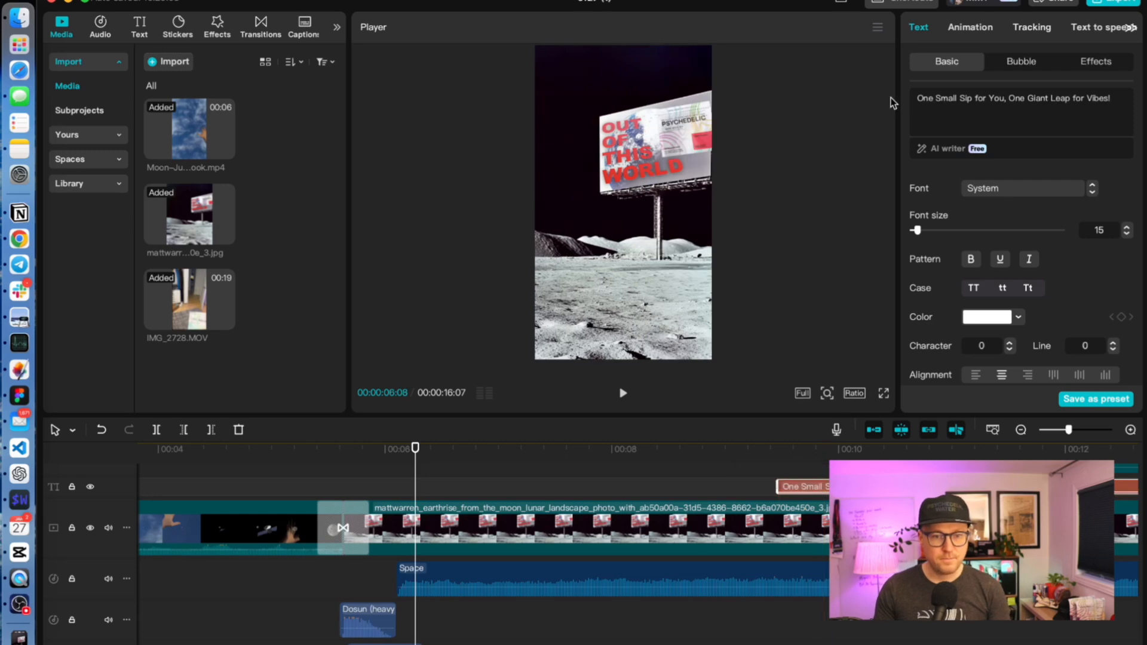
{"action": "left_click", "coordinate": [793, 449]}
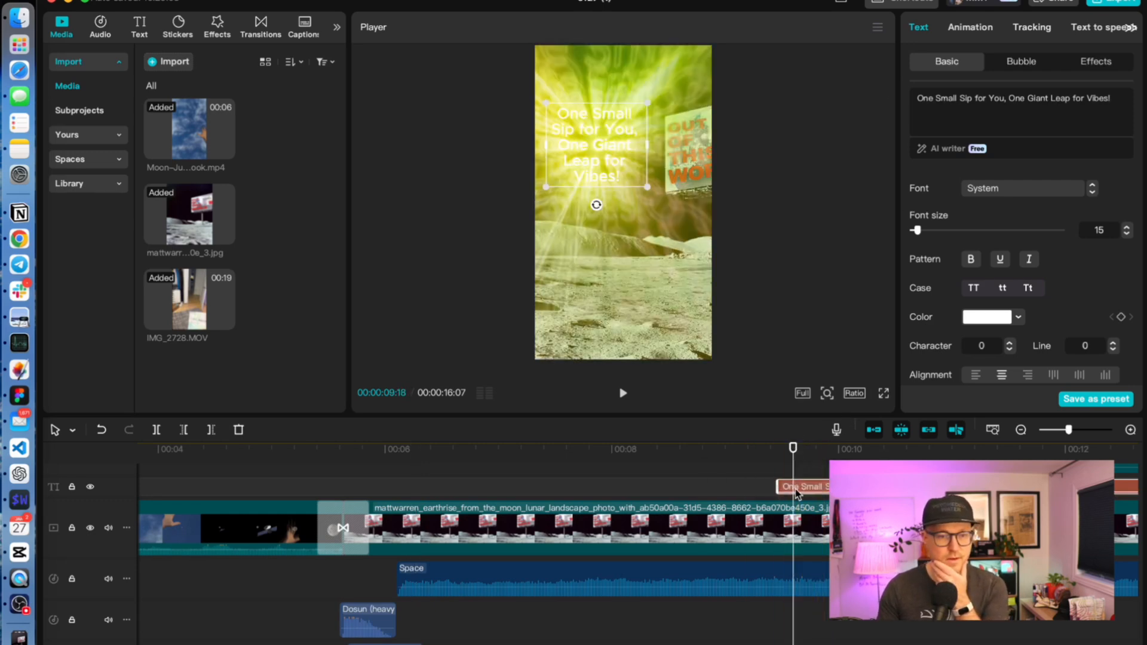
{"action": "left_click", "coordinate": [966, 31]}
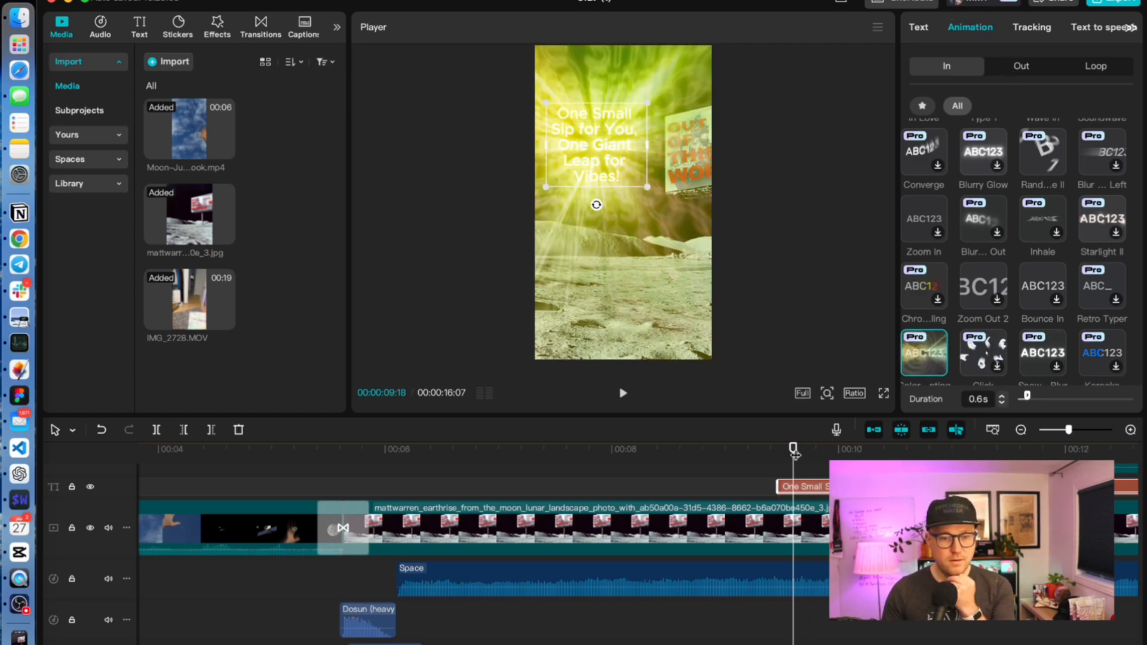
{"action": "left_click_drag", "start_coordinate": [793, 449], "coordinate": [835, 454]}
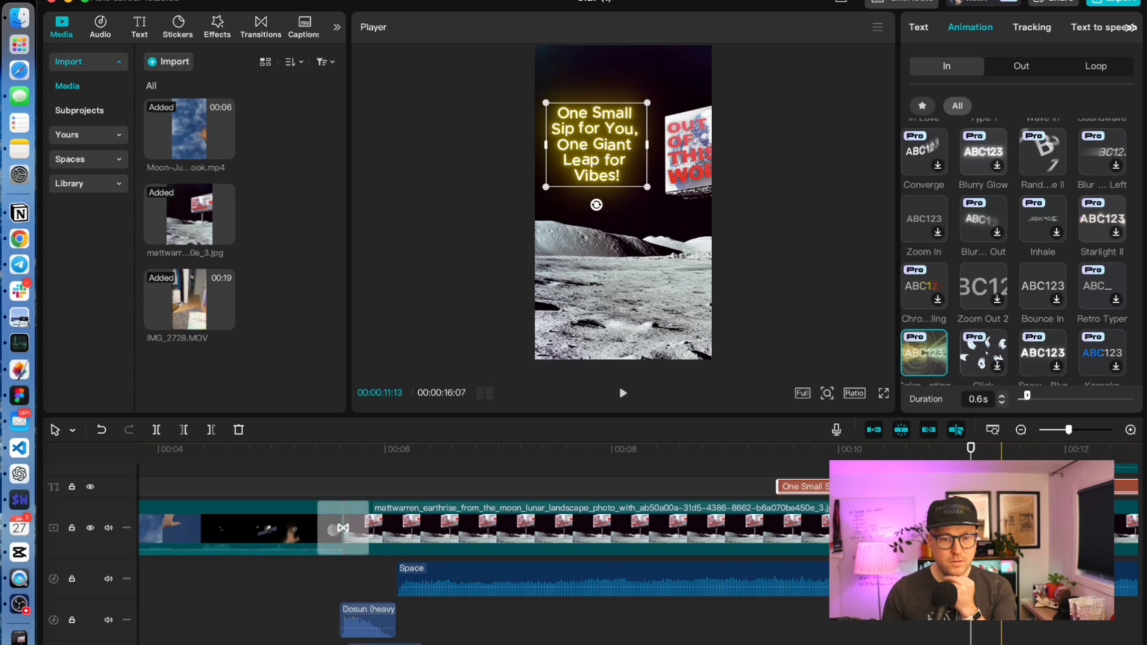
{"action": "left_click", "coordinate": [1096, 67]}
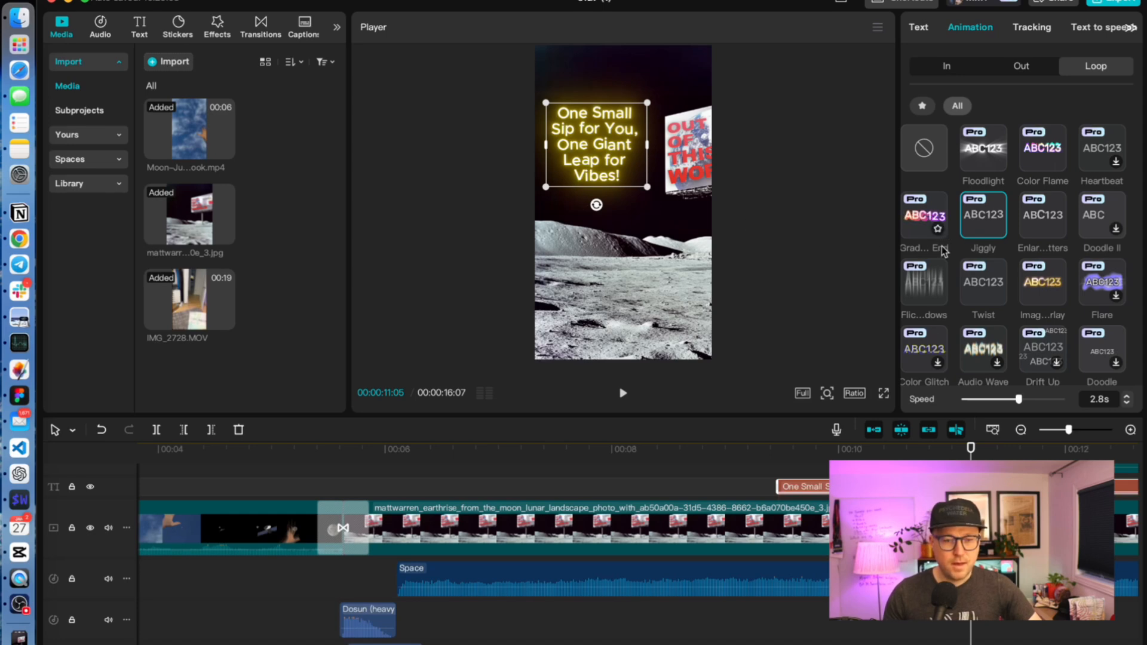
- Scrub through the product overlay section, return to the space footage, and preview onward to the end of the video
{"action": "scroll", "coordinate": [939, 452], "scroll_direction": "right", "scroll_amount": 10}
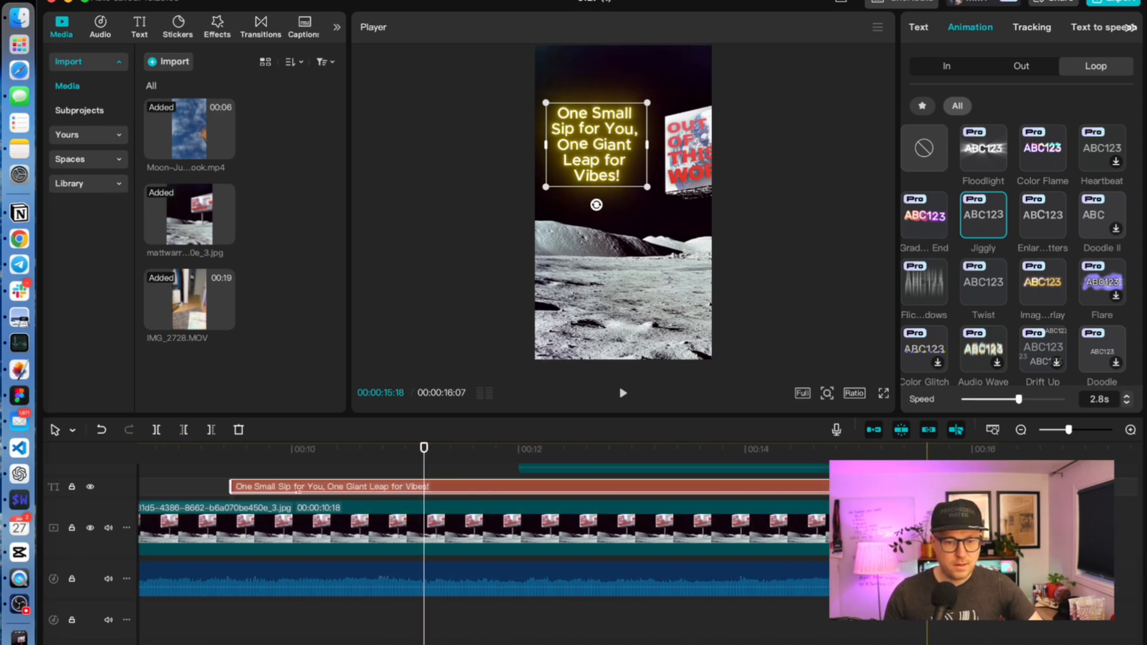
{"action": "left_click_drag", "start_coordinate": [408, 452], "coordinate": [644, 475]}
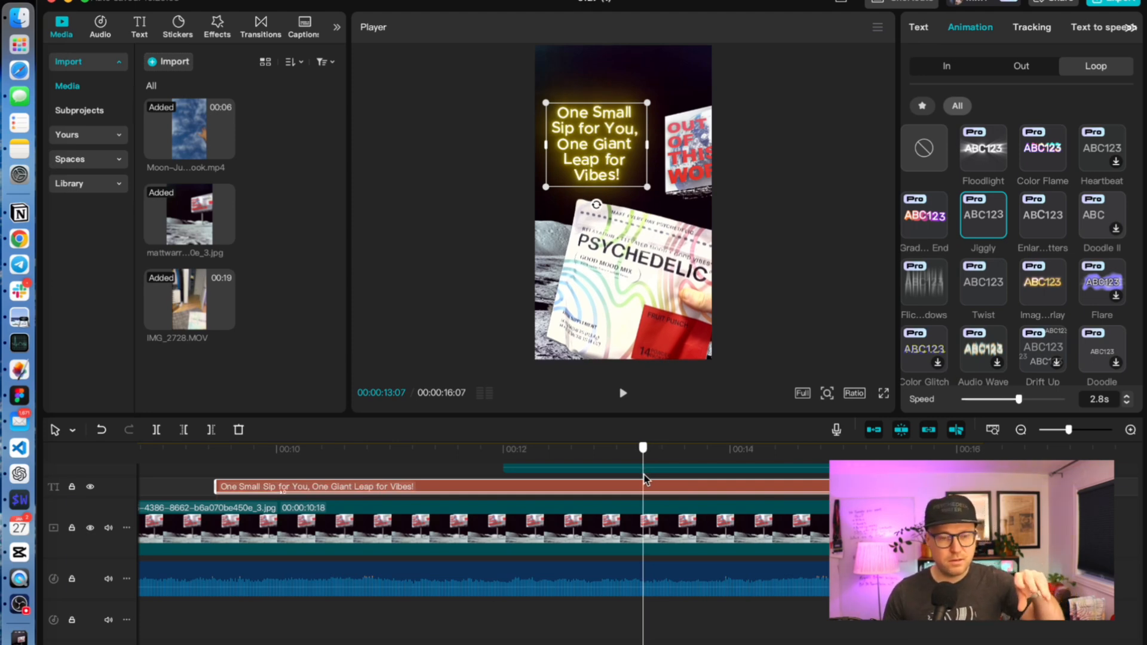
{"action": "left_click_drag", "start_coordinate": [644, 478], "coordinate": [820, 478]}
{"action": "scroll", "coordinate": [770, 494], "scroll_direction": "left", "scroll_amount": 15}
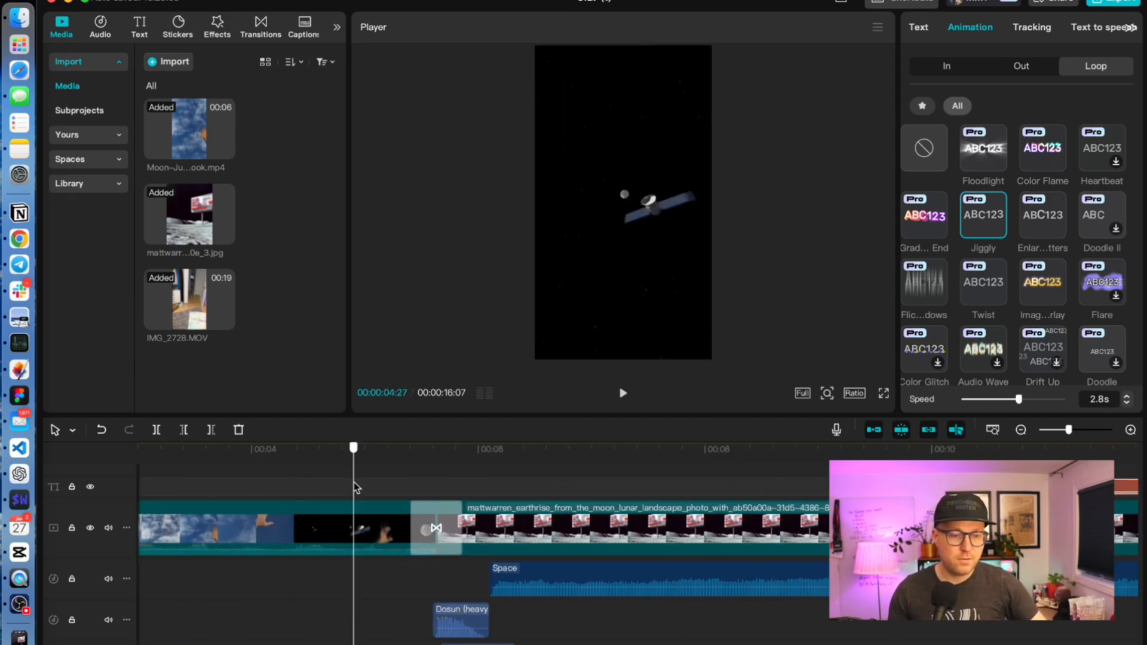
{"action": "left_click", "coordinate": [487, 495]}
{"action": "left_click_drag", "start_coordinate": [487, 495], "coordinate": [787, 487]}
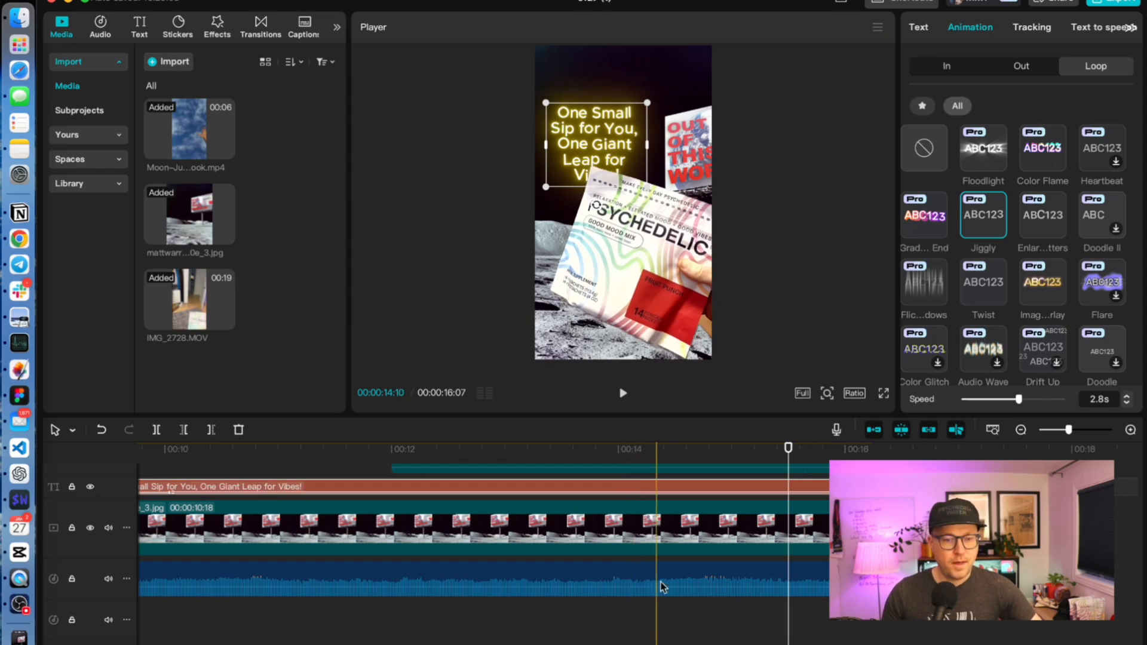
- Select the Space music clip and trace it back to where it starts after the transition
{"action": "left_click", "coordinate": [623, 578]}
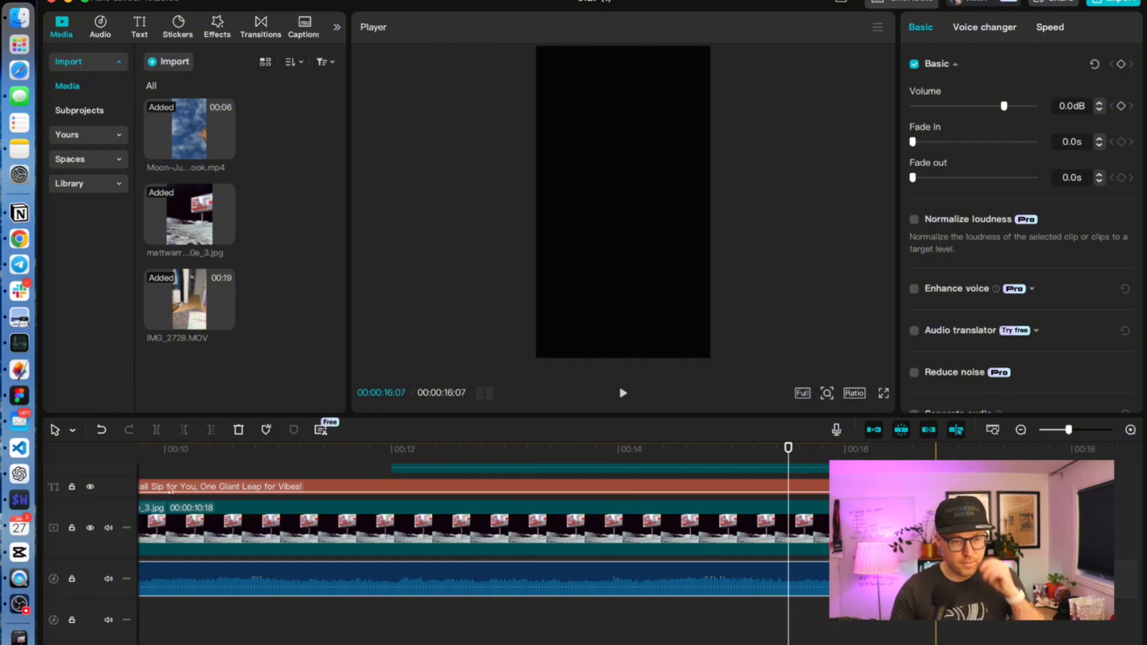
{"action": "scroll", "coordinate": [675, 541], "scroll_direction": "left", "scroll_amount": 5}
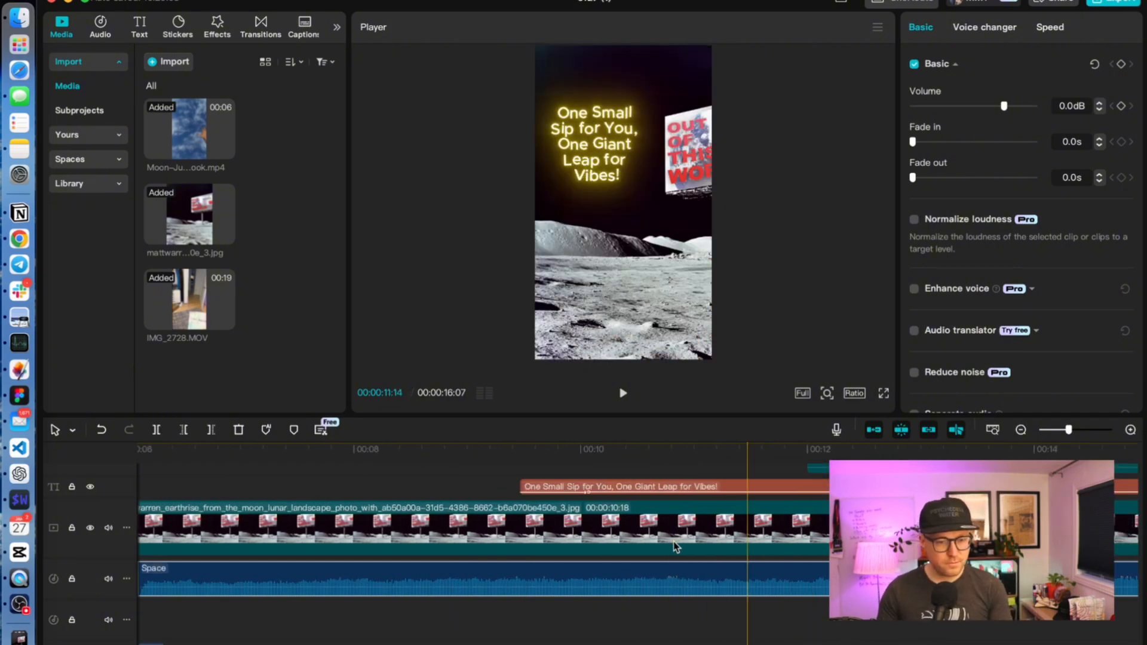
{"action": "scroll", "coordinate": [673, 541], "scroll_direction": "left", "scroll_amount": 10}
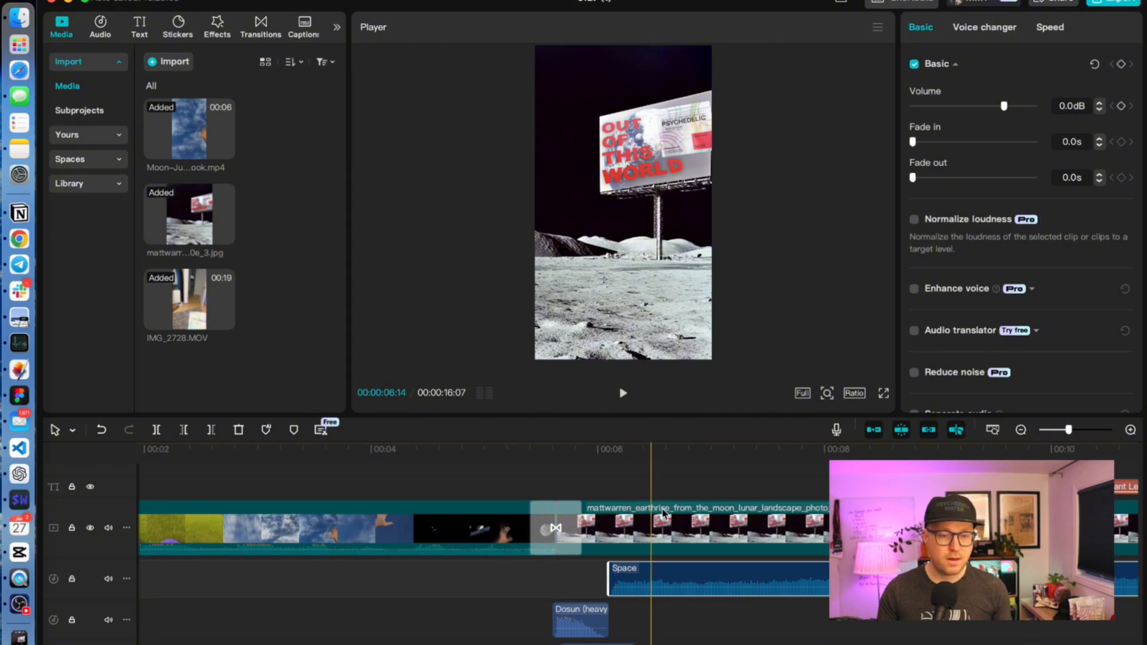
- Select the moon billboard image clip and examine its keyframes and the overlay tracks above it
{"action": "left_click", "coordinate": [705, 512]}
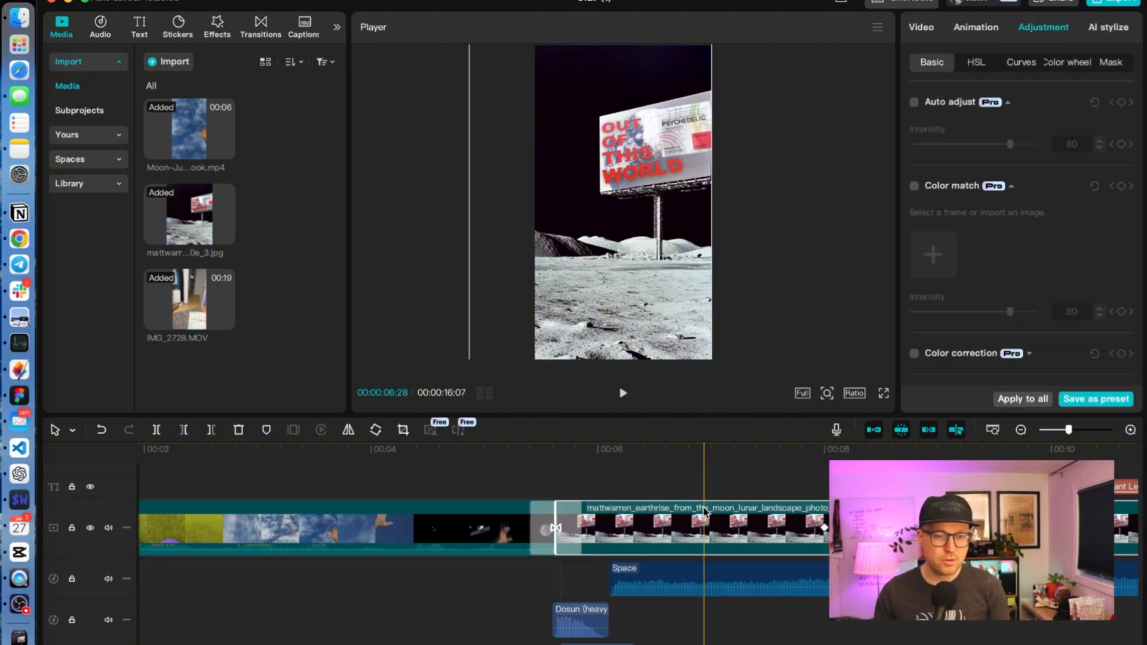
{"action": "scroll", "coordinate": [705, 512], "scroll_direction": "right", "scroll_amount": 10}
{"action": "scroll", "coordinate": [705, 512], "scroll_direction": "left", "scroll_amount": 5}
{"action": "scroll", "coordinate": [627, 502], "scroll_direction": "up", "scroll_amount": 2}
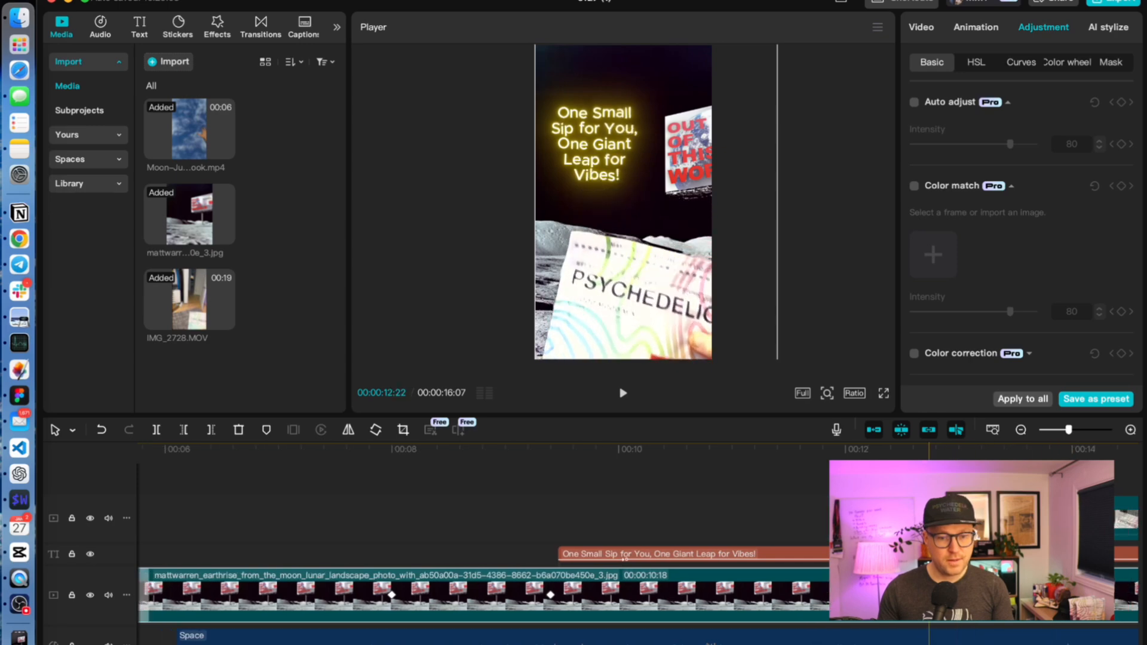
{"action": "scroll", "coordinate": [449, 583], "scroll_direction": "right", "scroll_amount": 8}
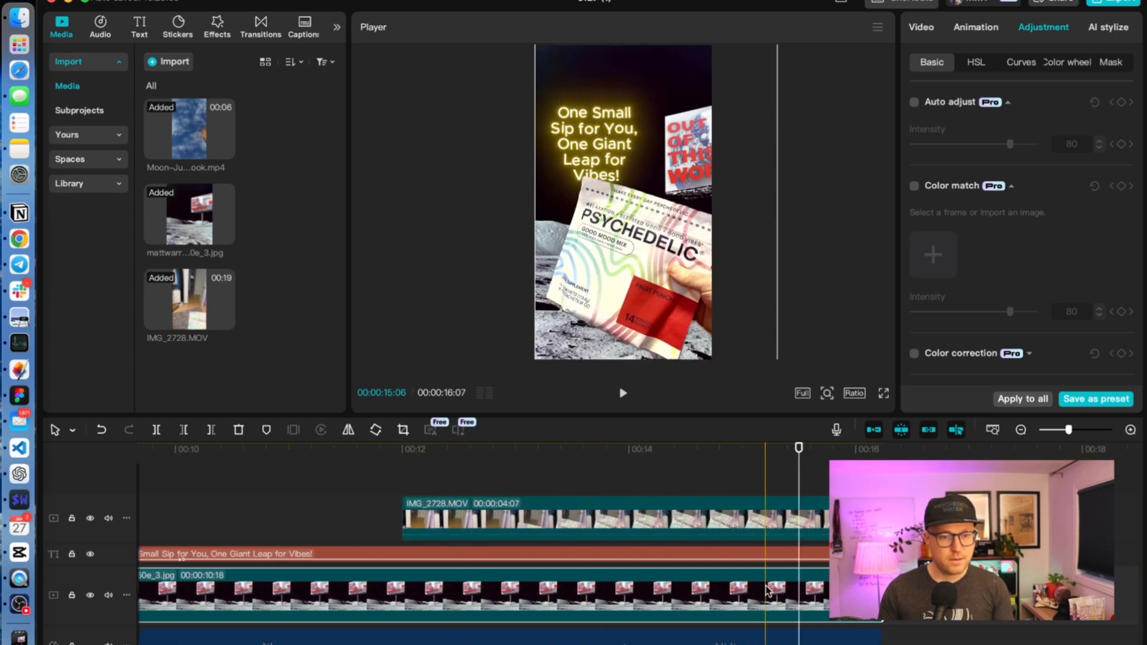
- Select the IMG_2728.MOV overlay, inspect its mask adjustments, and scrub back to just before the overlay begins
{"action": "left_click", "coordinate": [697, 505]}
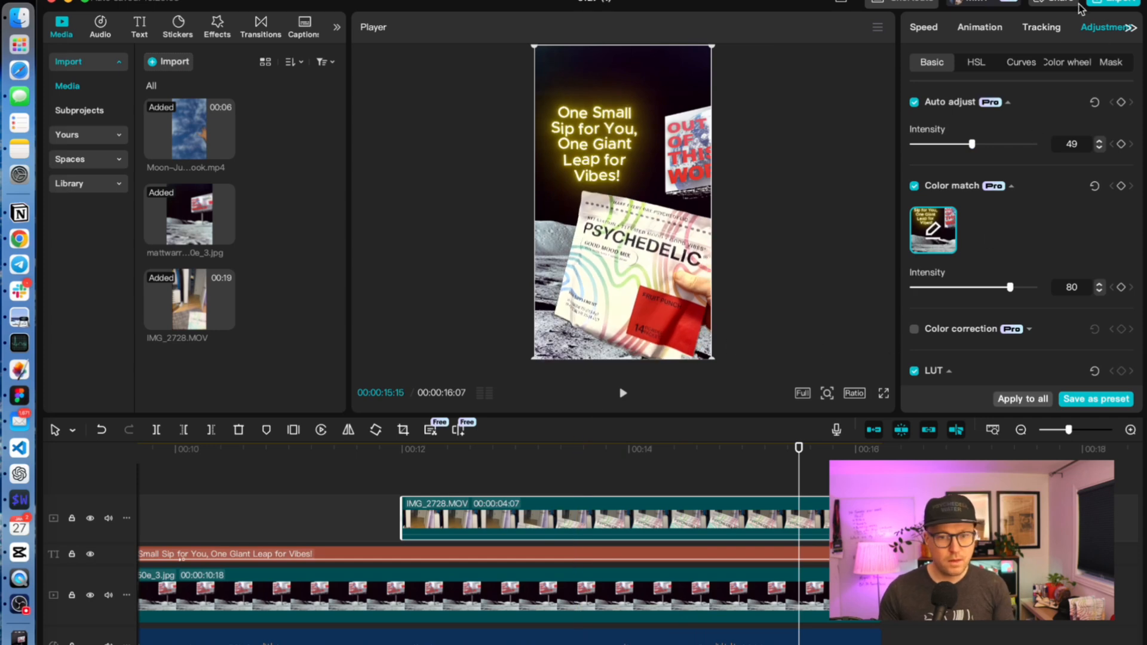
{"action": "left_click", "coordinate": [1112, 61]}
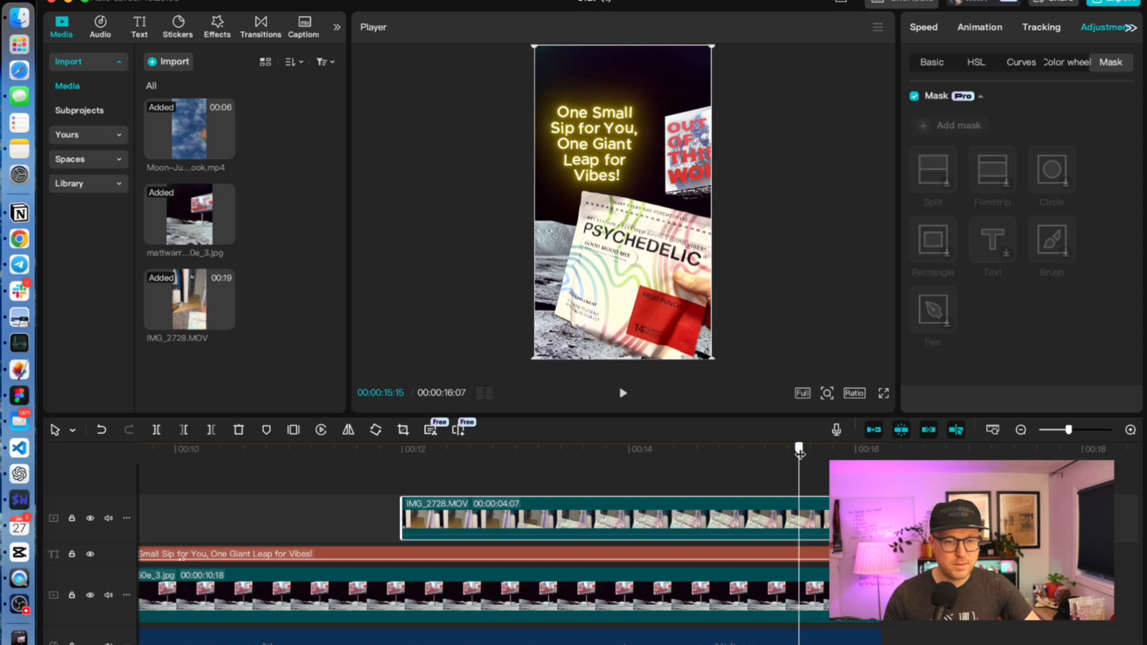
{"action": "left_click_drag", "start_coordinate": [800, 454], "coordinate": [655, 458]}
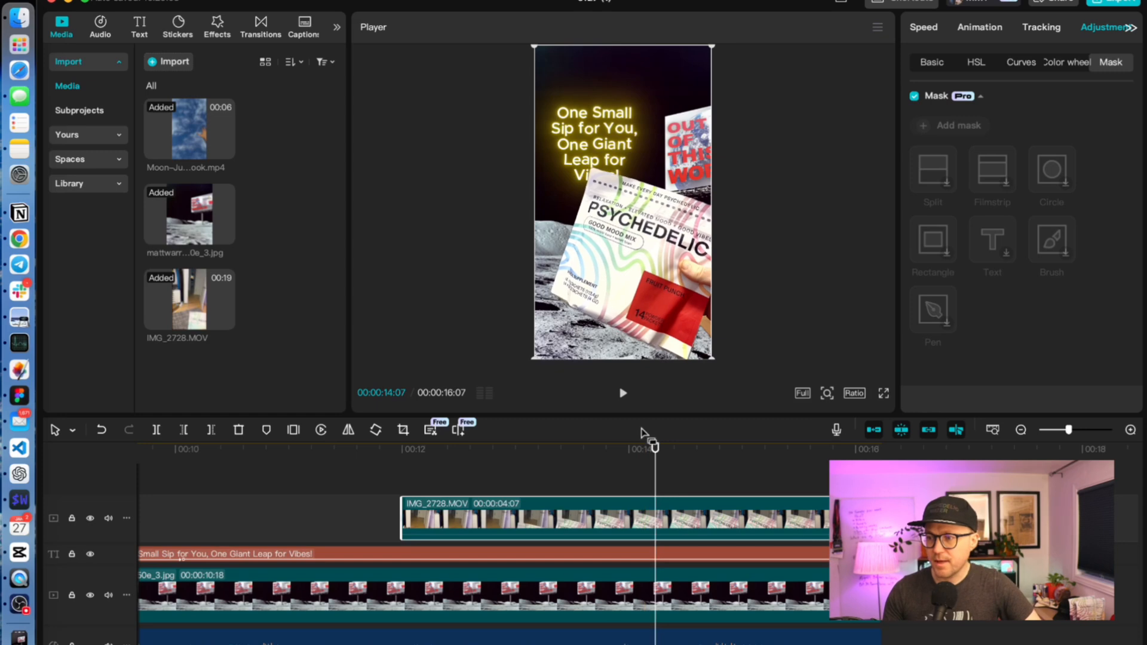
{"action": "left_click_drag", "start_coordinate": [652, 454], "coordinate": [319, 457]}
{"action": "left_click_drag", "start_coordinate": [335, 502], "coordinate": [330, 533]}
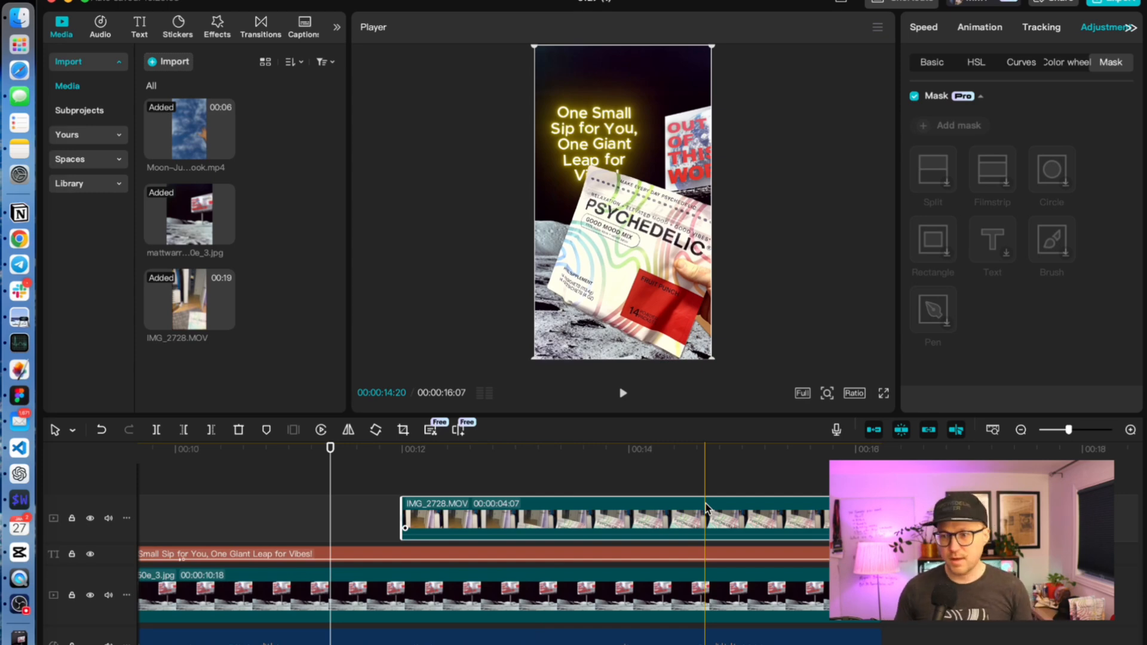
- Review the full timeline once more, from the product overlay back through the audio tracks to the opening hook clip
{"action": "scroll", "coordinate": [706, 508], "scroll_direction": "right", "scroll_amount": 2}
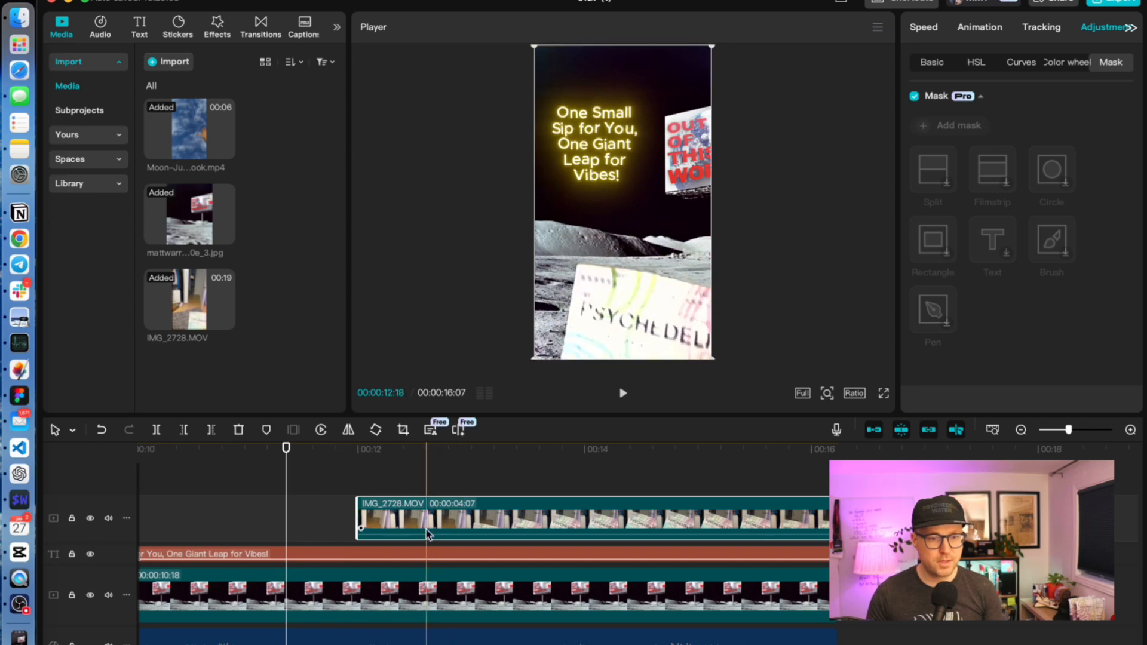
{"action": "scroll", "coordinate": [429, 526], "scroll_direction": "left", "scroll_amount": 15}
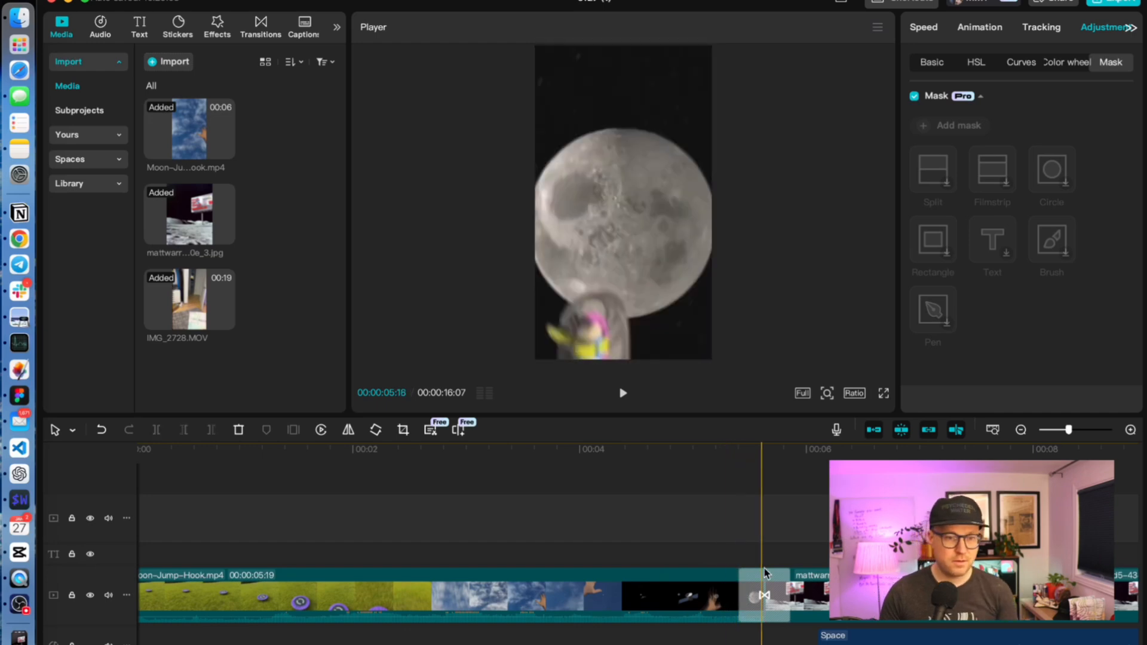
{"action": "scroll", "coordinate": [795, 574], "scroll_direction": "right", "scroll_amount": 6}
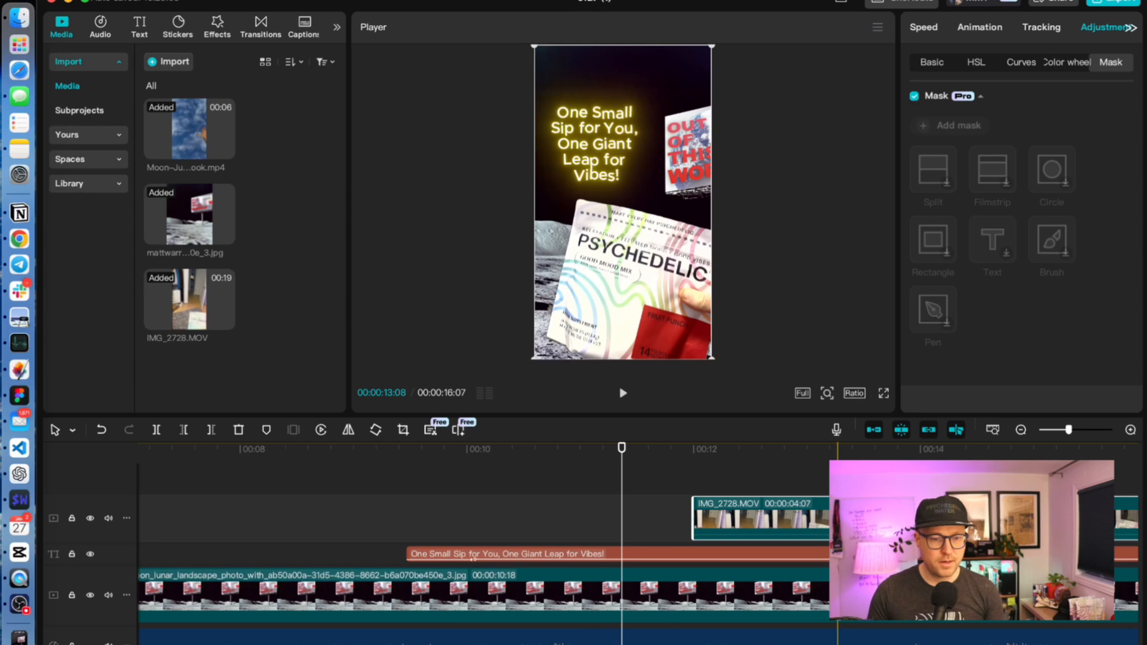
{"action": "scroll", "coordinate": [478, 574], "scroll_direction": "left", "scroll_amount": 4}
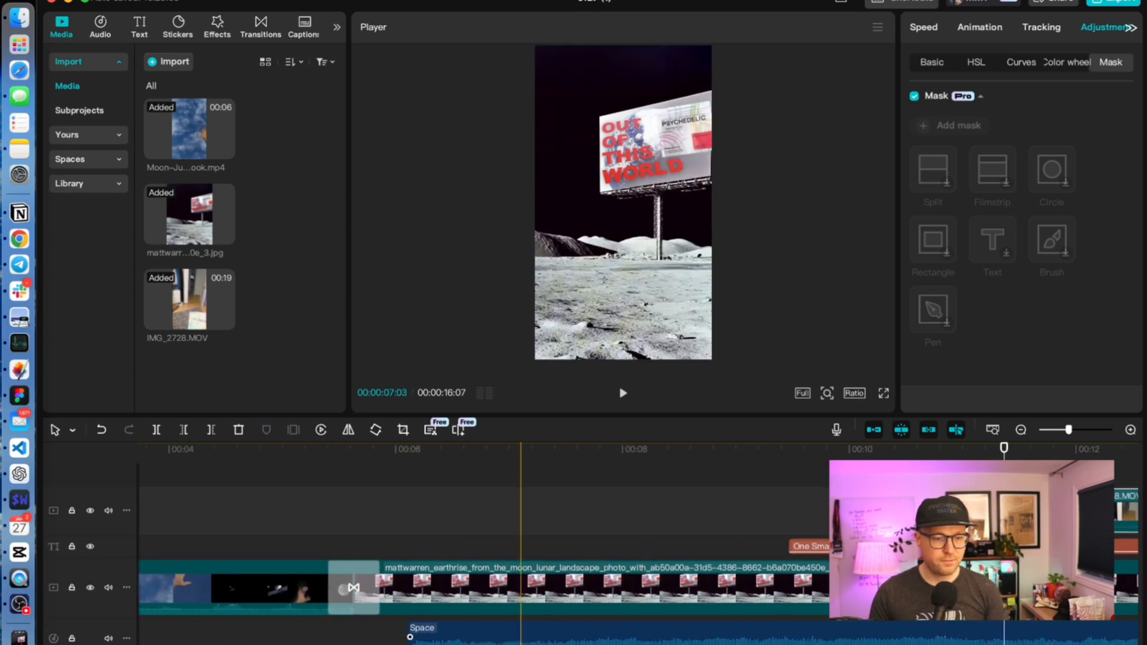
{"action": "scroll", "coordinate": [517, 597], "scroll_direction": "down", "scroll_amount": 2}
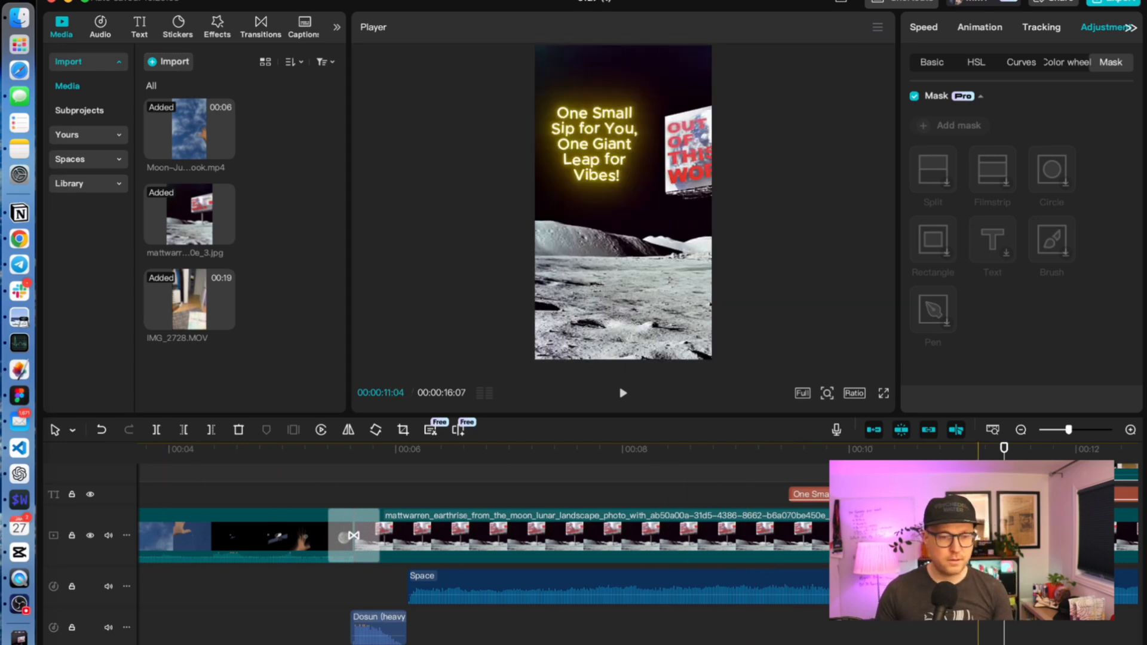
{"action": "scroll", "coordinate": [681, 474], "scroll_direction": "left", "scroll_amount": 8}
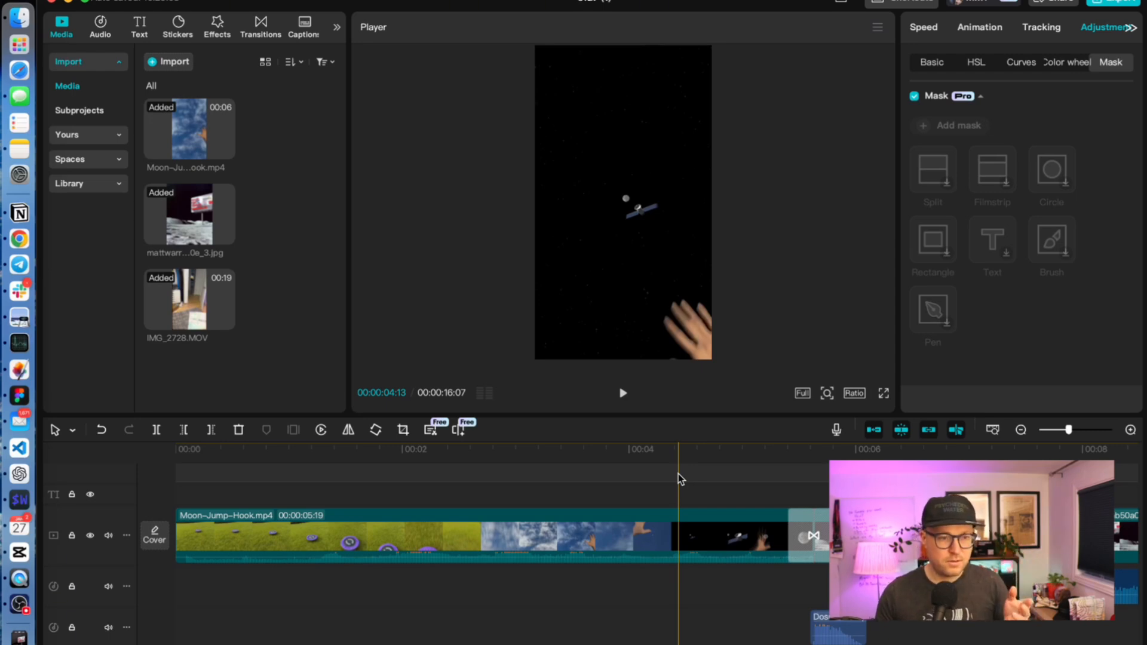
{"action": "scroll", "coordinate": [679, 475], "scroll_direction": "right", "scroll_amount": 2}
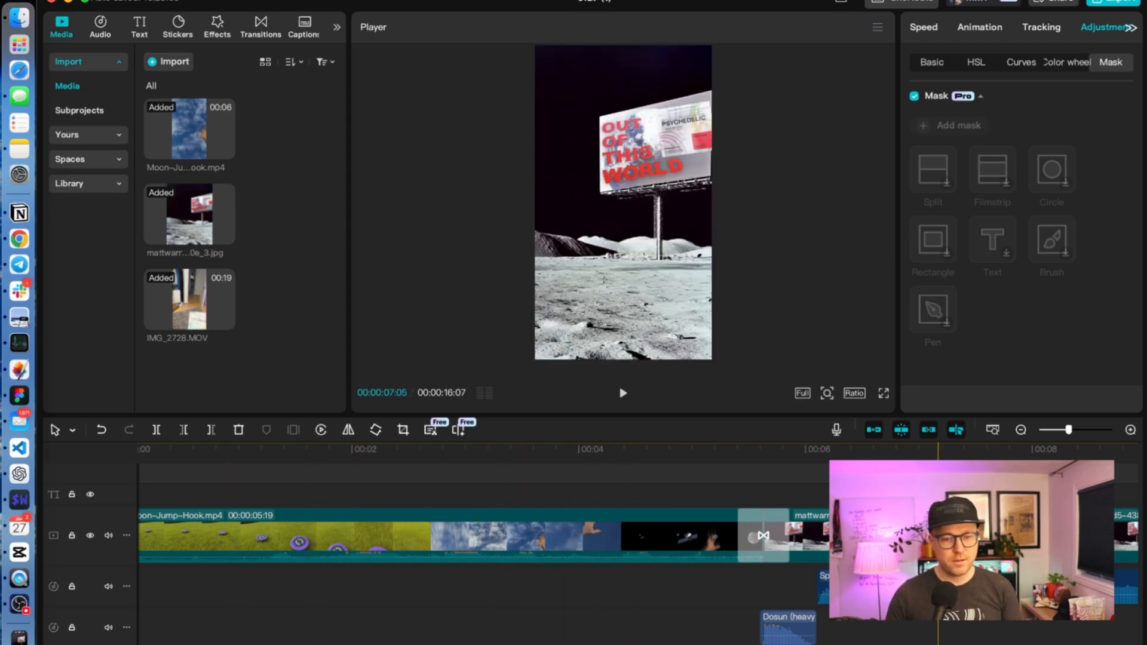
- Select the moon billboard image clip, show its combo animations, and place the playhead near its first keyframe at about 8 seconds
{"action": "scroll", "coordinate": [660, 529], "scroll_direction": "right", "scroll_amount": 5}
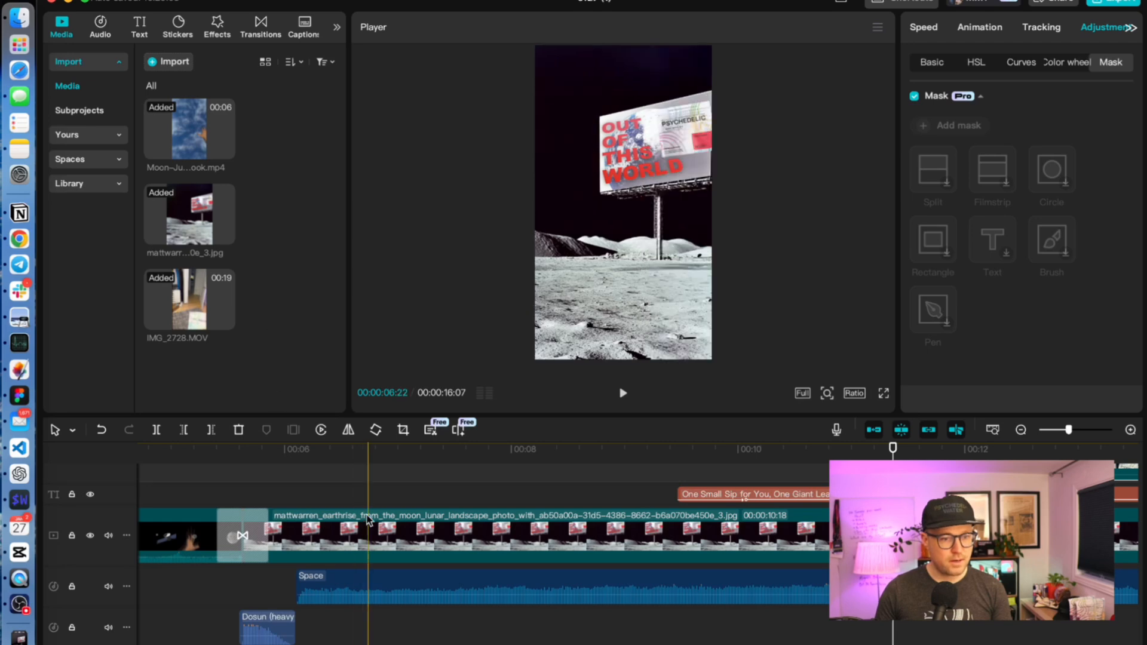
{"action": "left_click", "coordinate": [370, 533]}
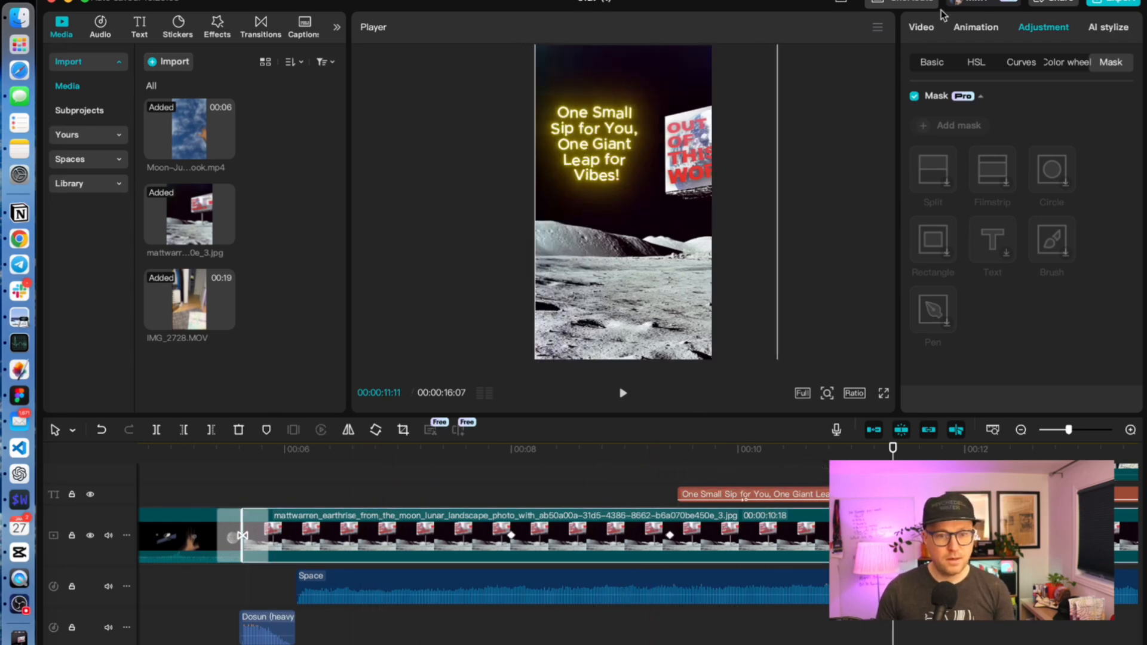
{"action": "left_click", "coordinate": [985, 29]}
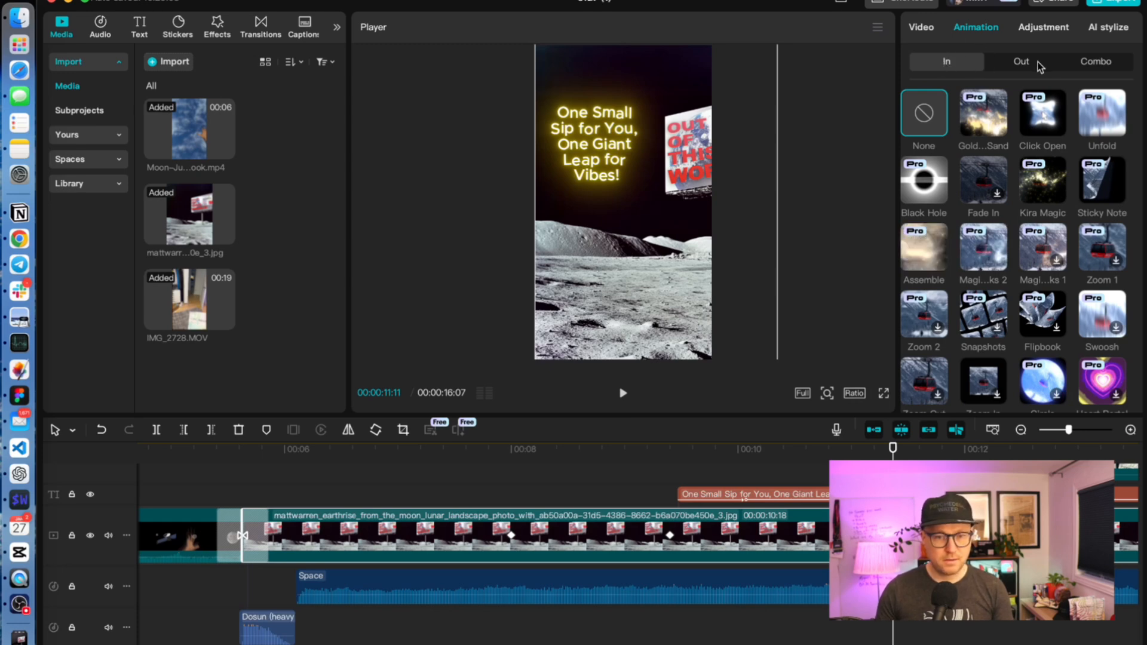
{"action": "left_click", "coordinate": [1092, 66]}
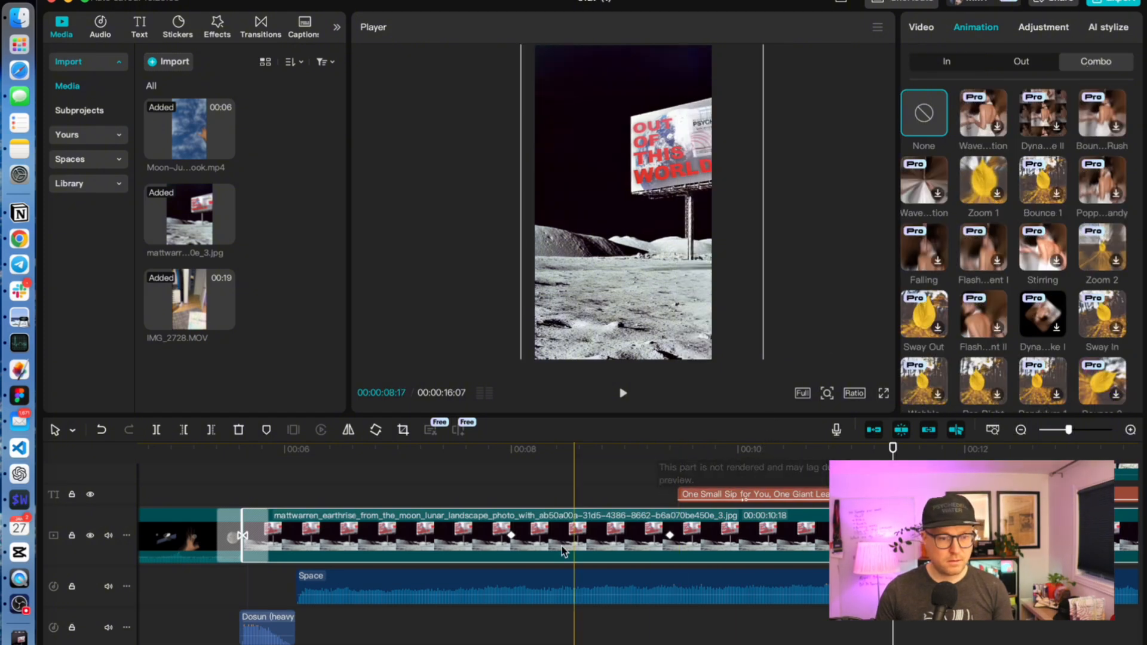
{"action": "left_click", "coordinate": [526, 454]}
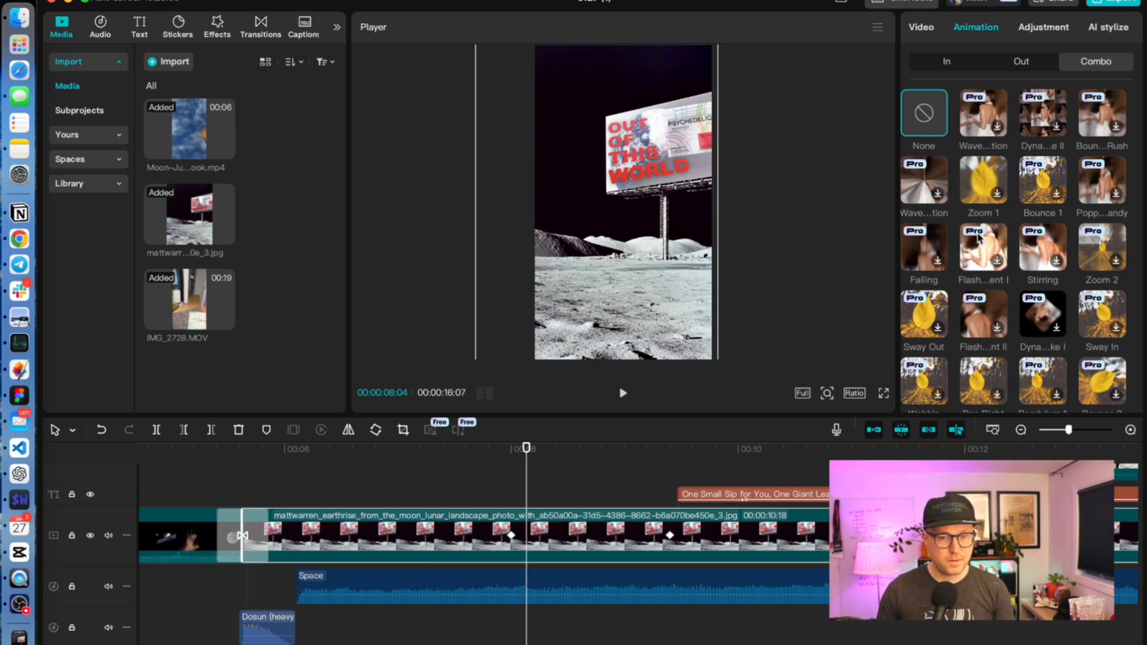
- Try two Wave combo animations, Stirring, and a Flash combo animation on the moon billboard clip
{"action": "left_click", "coordinate": [995, 109]}
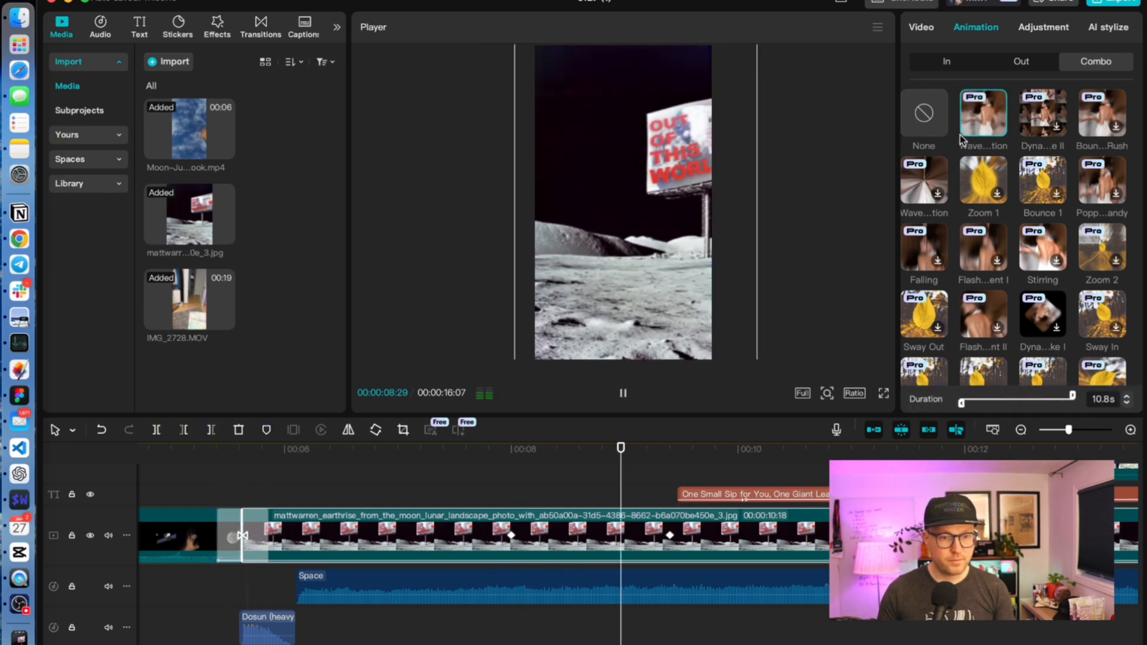
{"action": "left_click", "coordinate": [937, 183]}
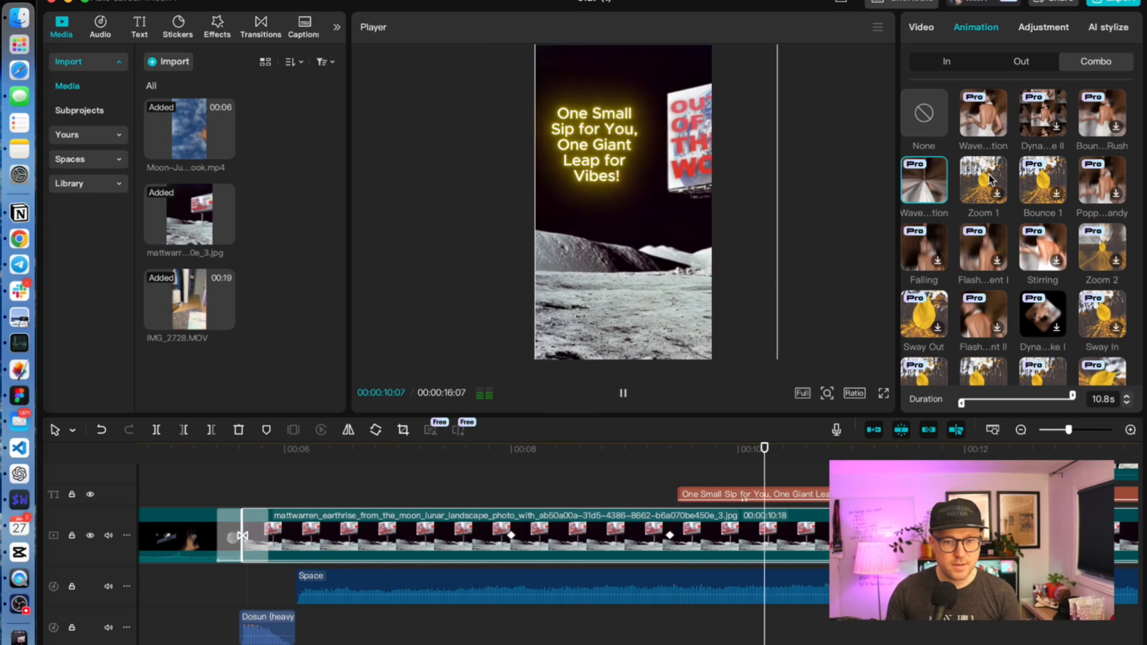
{"action": "left_click", "coordinate": [1038, 247]}
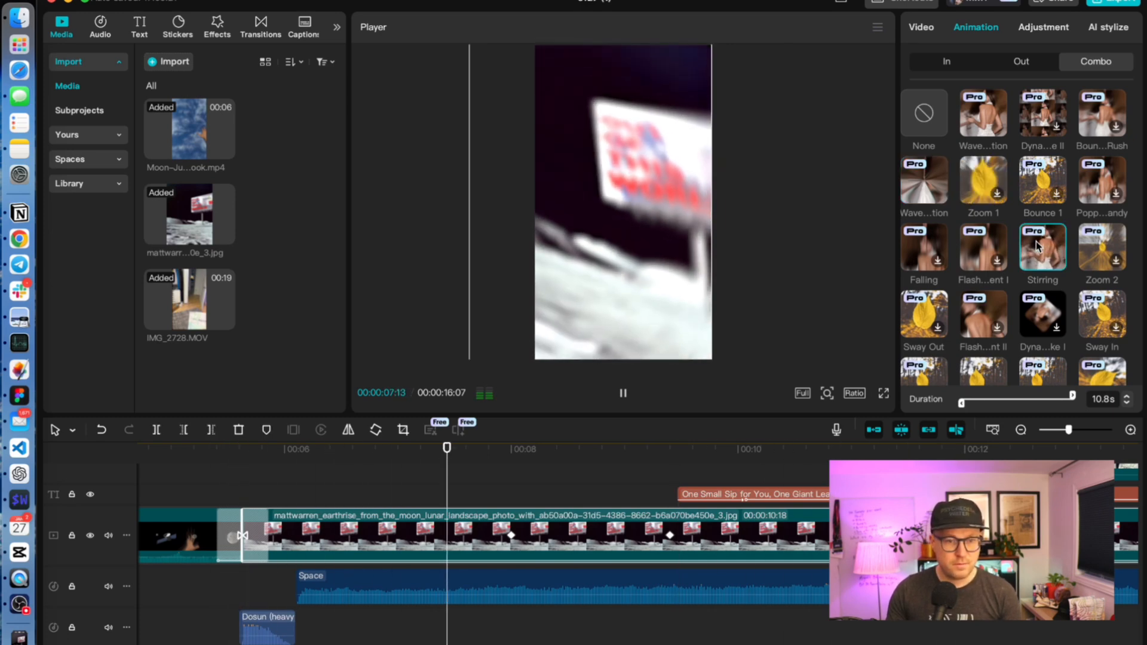
{"action": "left_click", "coordinate": [978, 248]}
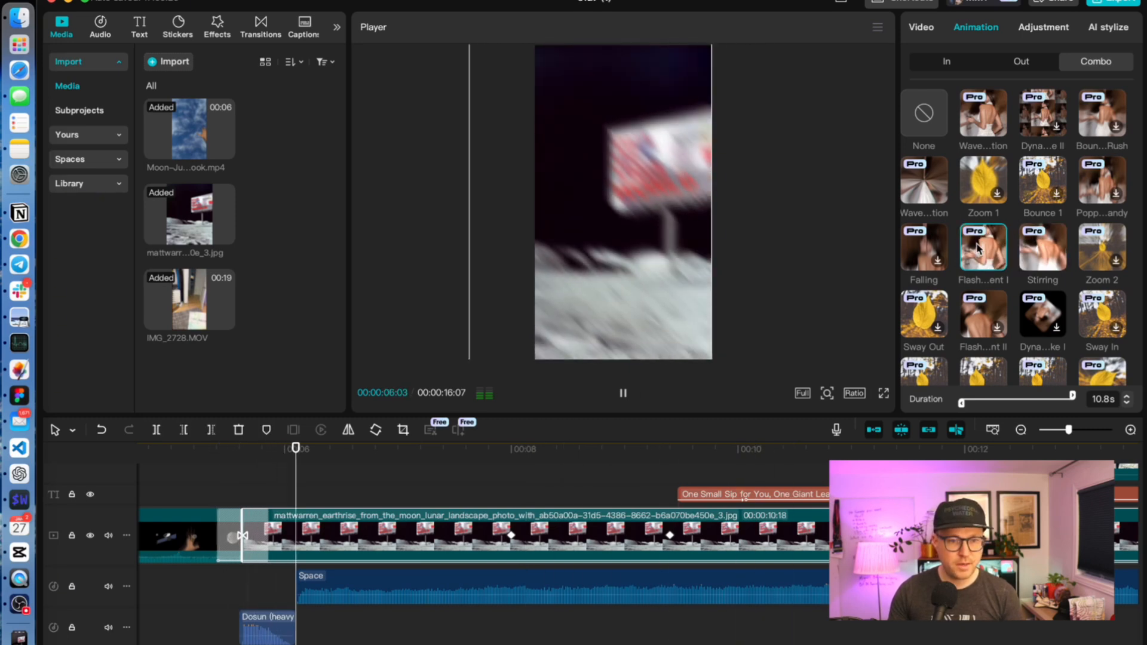
- Apply the Falling combo animation to the moon billboard clip and preview it through the section with the product overlay
{"action": "left_click", "coordinate": [936, 255]}
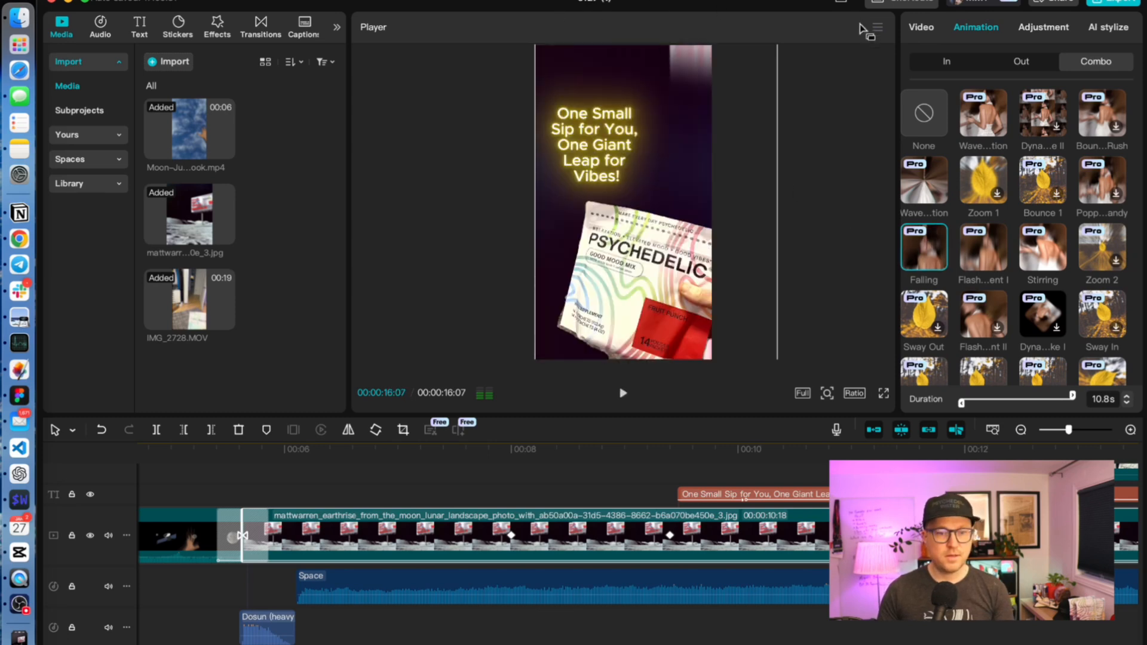
{"action": "left_click", "coordinate": [925, 247]}
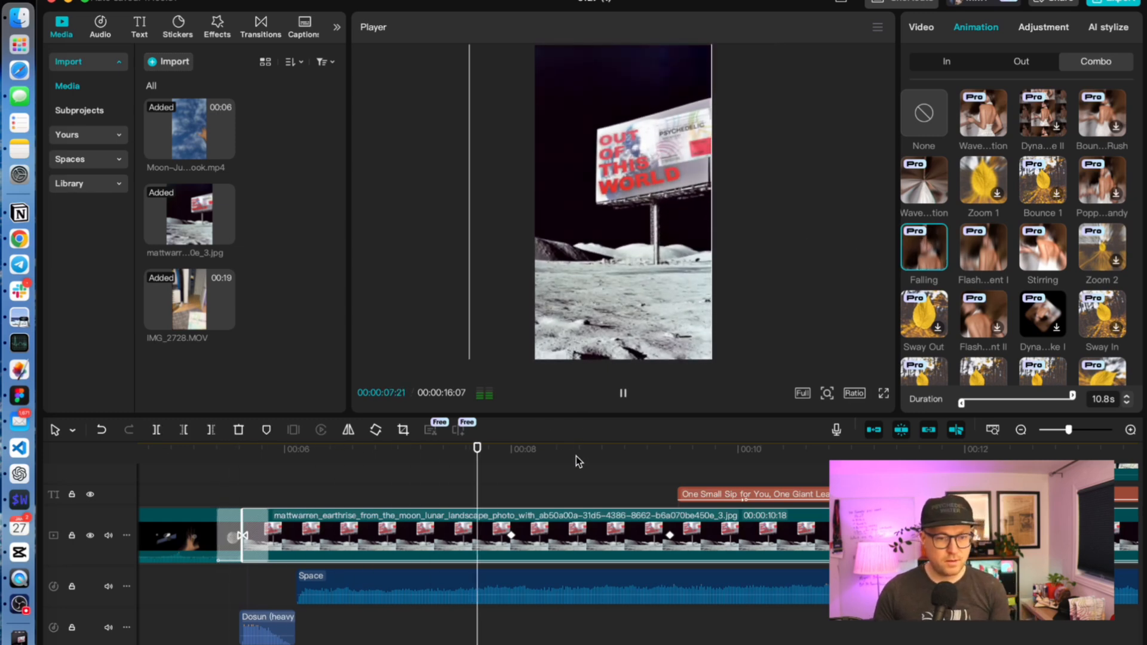
{"action": "key", "text": "space"}
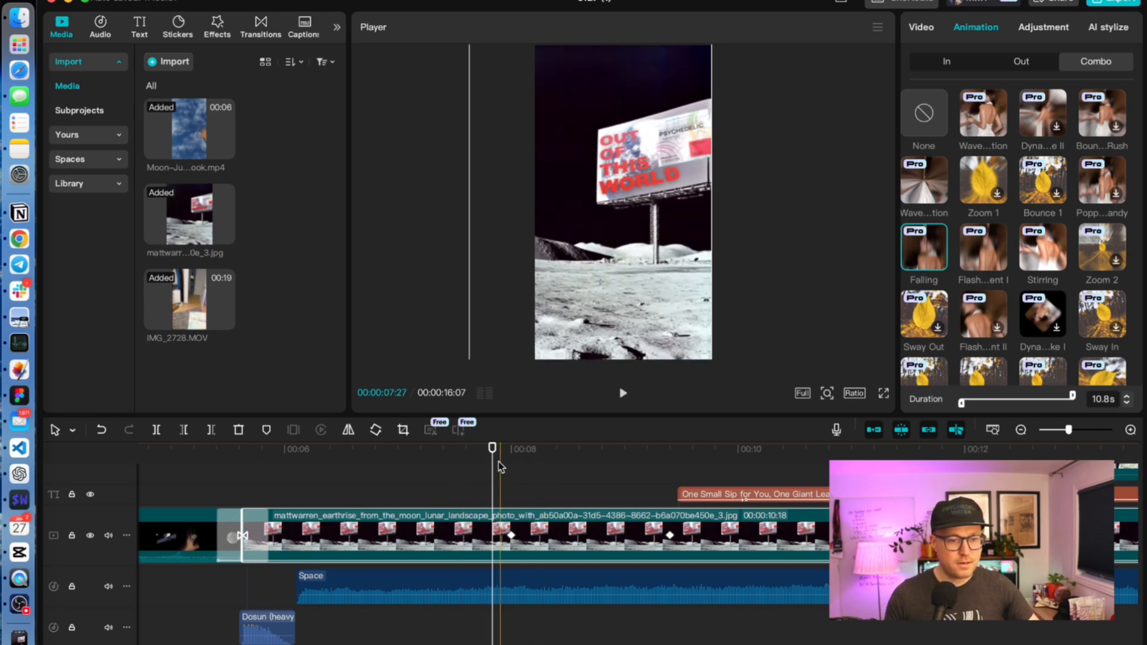
{"action": "left_click_drag", "start_coordinate": [492, 451], "coordinate": [433, 494]}
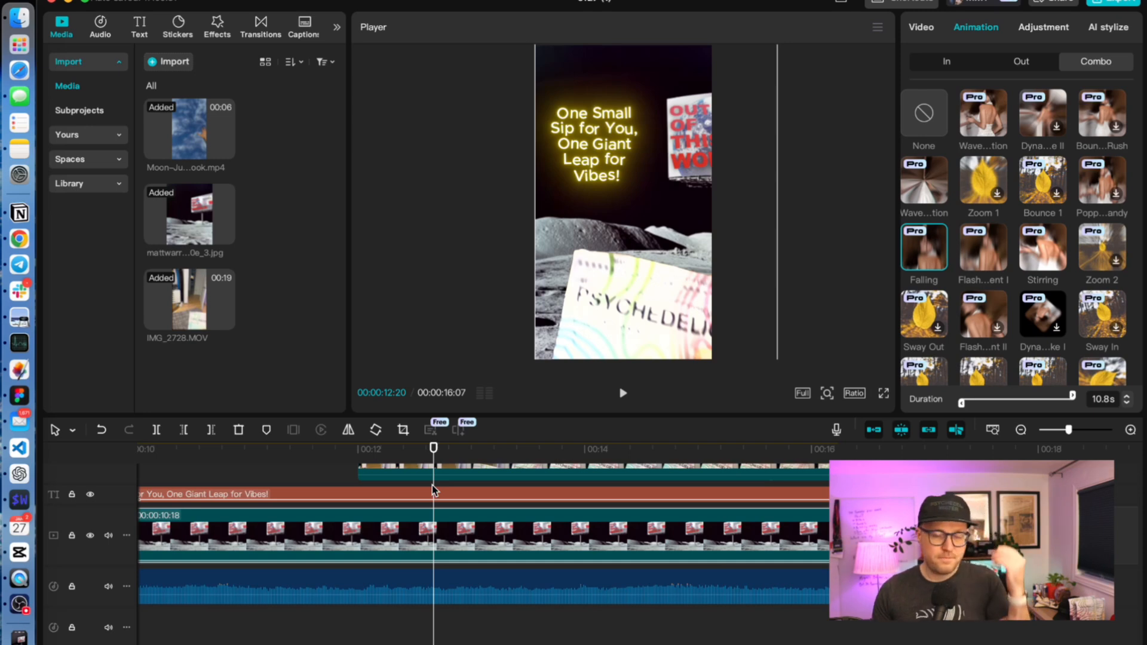
{"action": "key", "text": "space"}
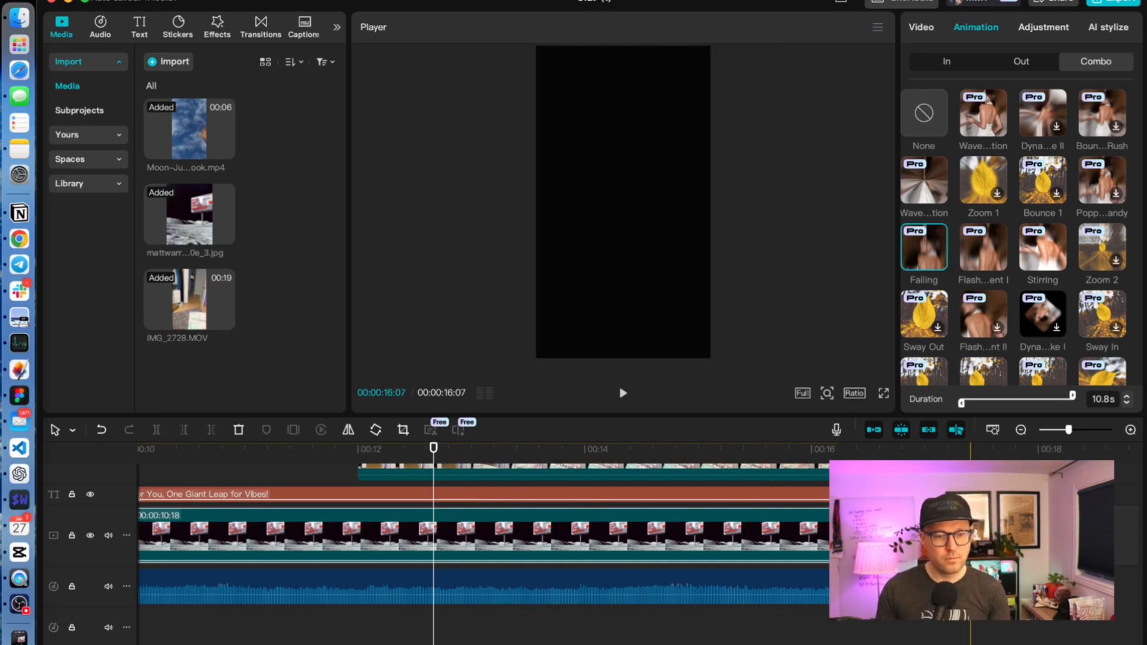